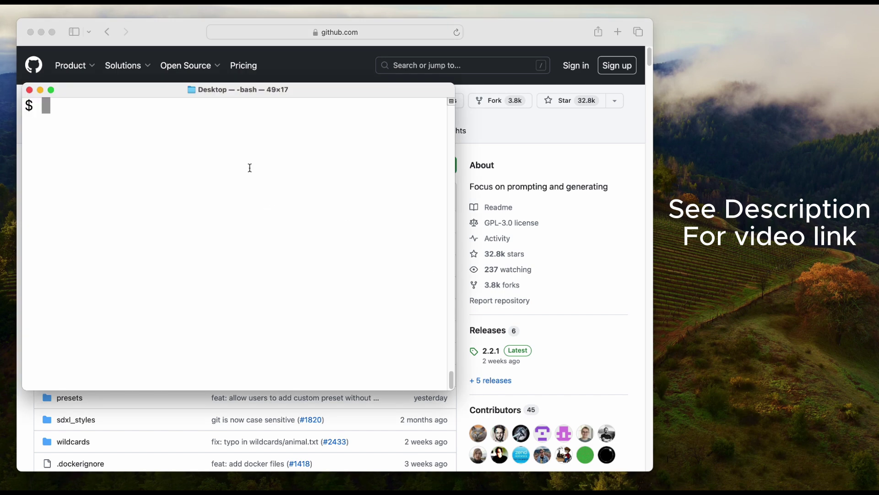
List the conda environments, activate fooocusenv, and run pip list to show its packages.
drag(216, 90, 210, 53)
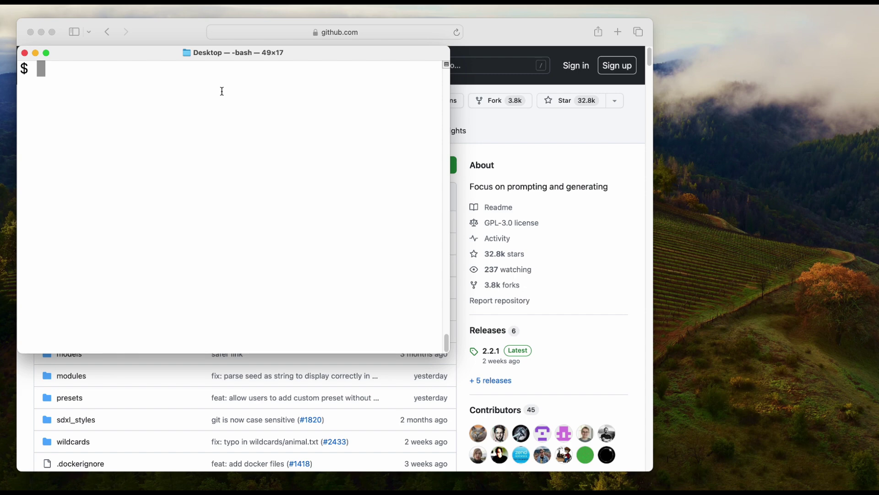
text(conda env list)
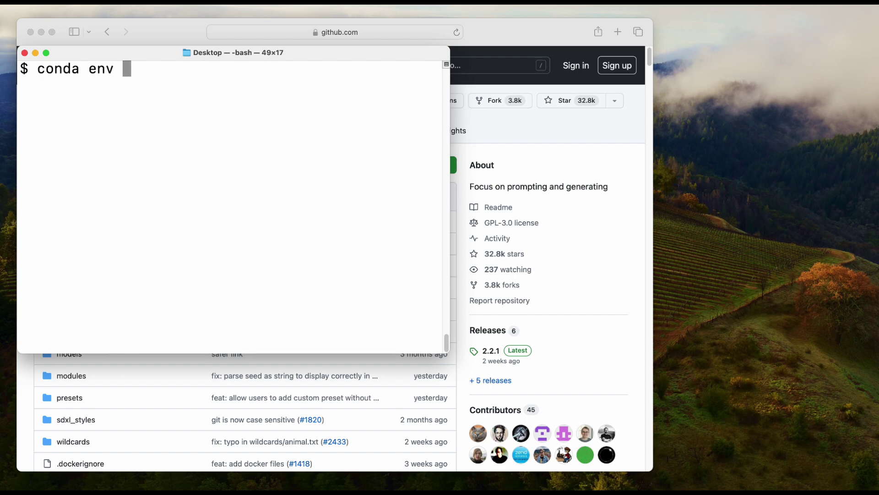
key(Return)
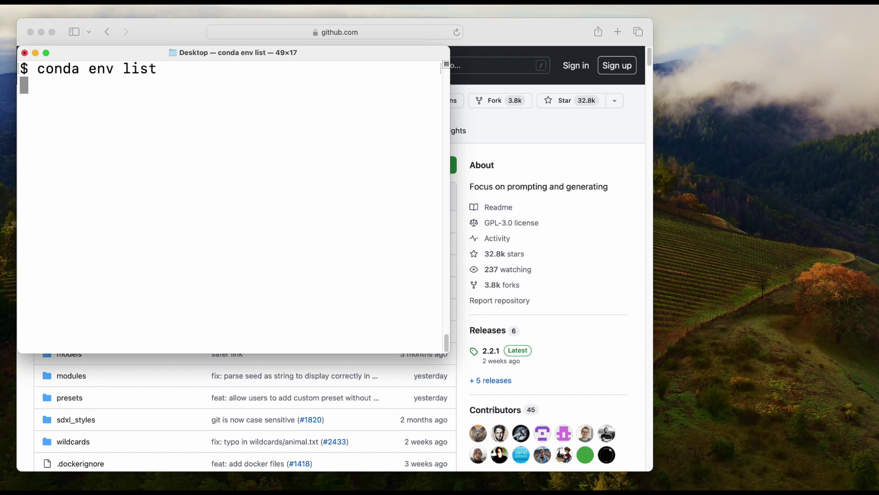
text(conda )
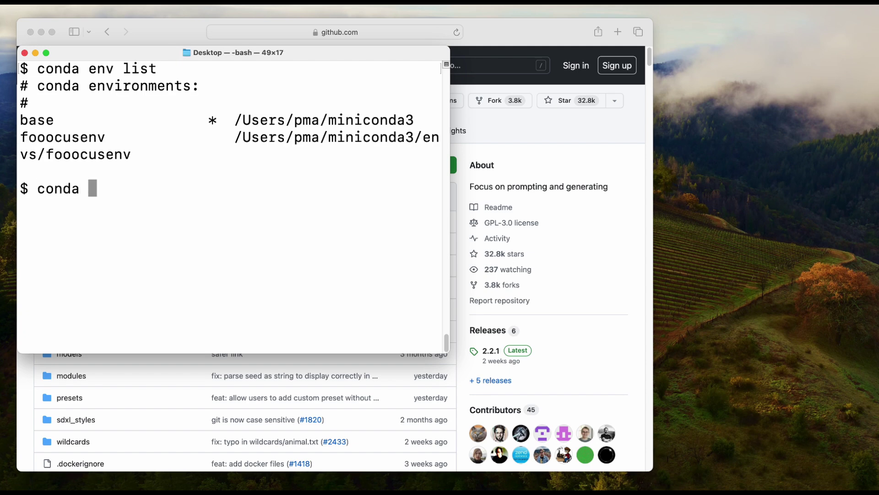
text(activat)
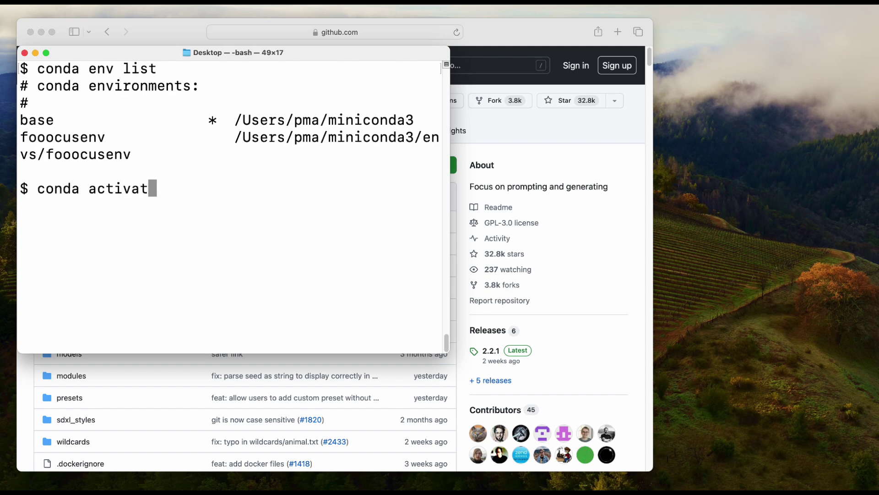
text(e foo)
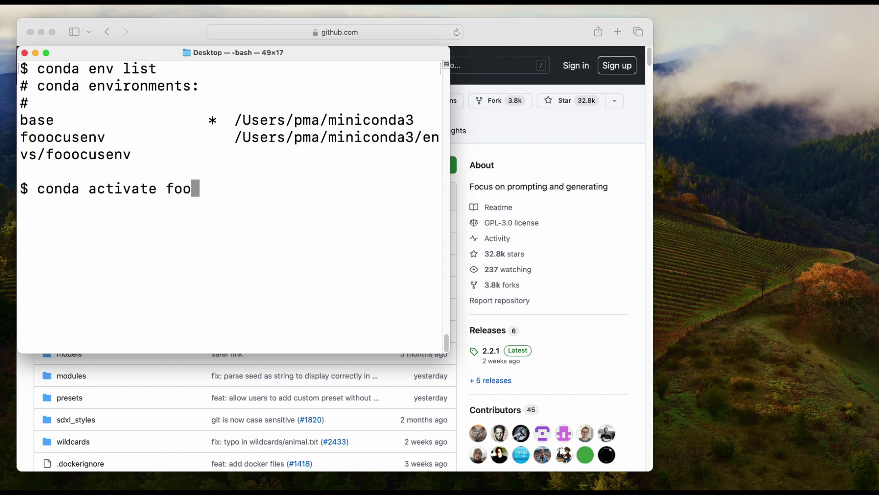
text(ocusenv)
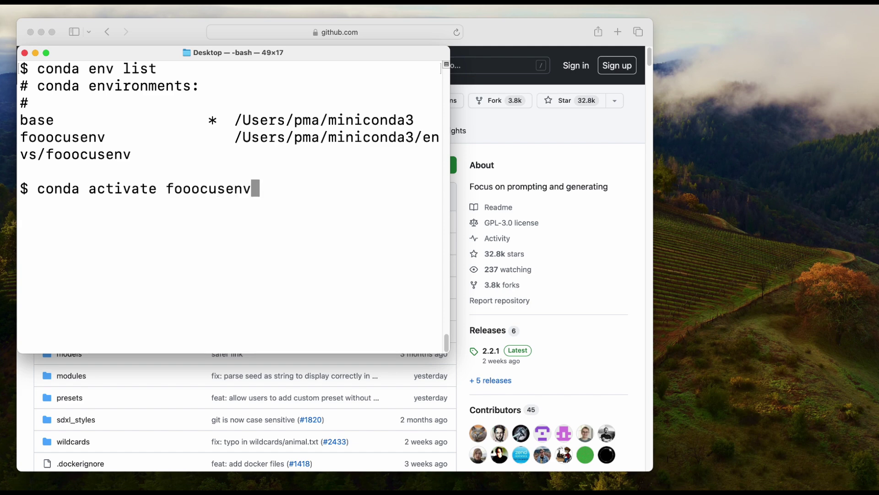
key(Return)
text(pip list)
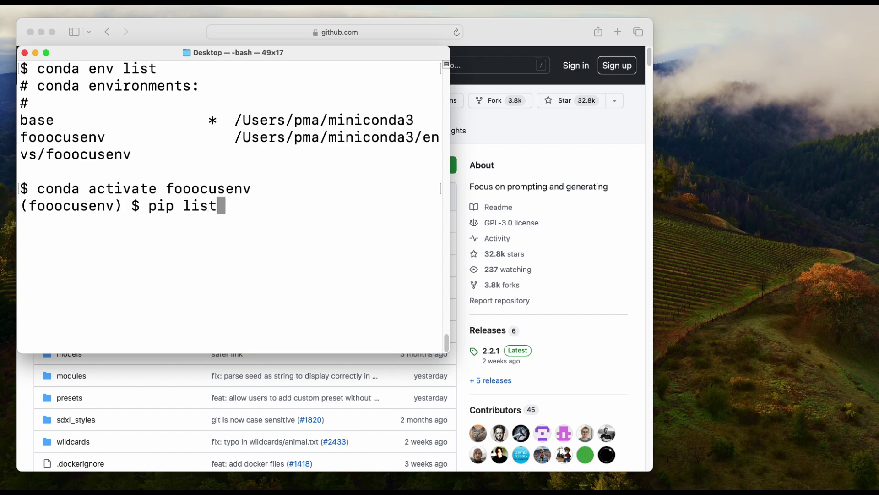
key(Return)
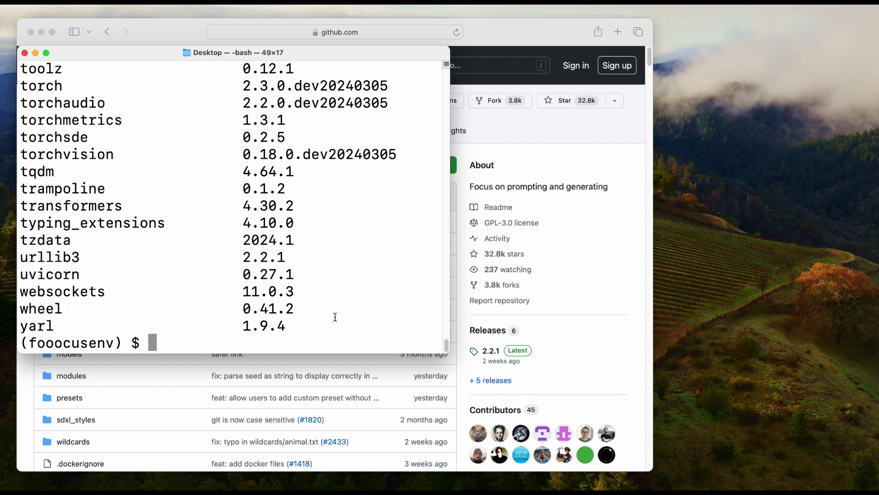
Enlarge the Terminal window and highlight torch's installed version 2.3.0.dev20240305.
drag(449, 352, 654, 473)
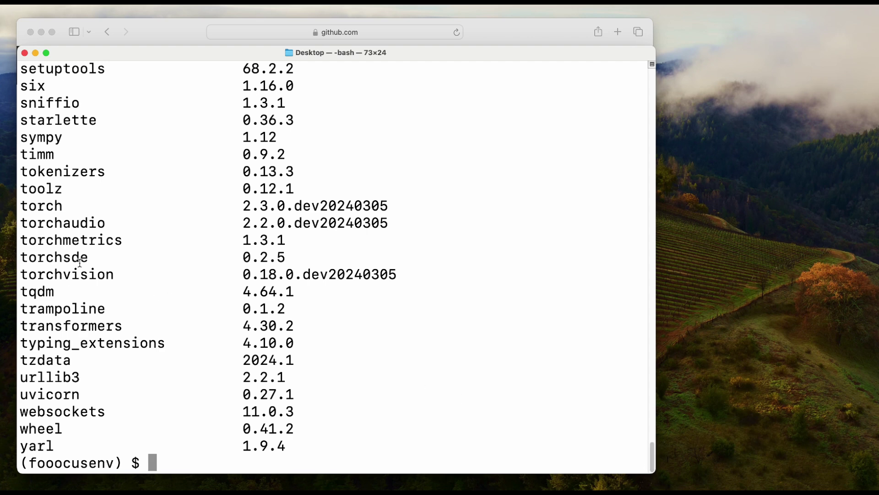
drag(24, 206, 66, 207)
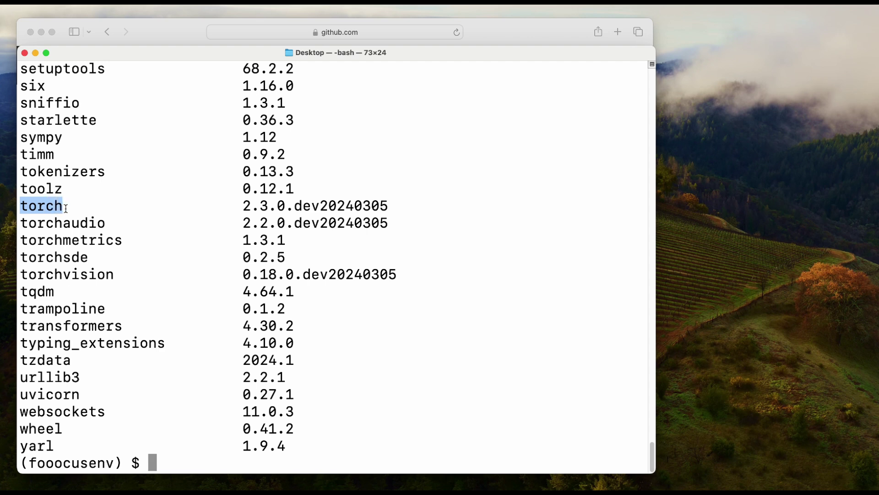
drag(243, 205, 402, 207)
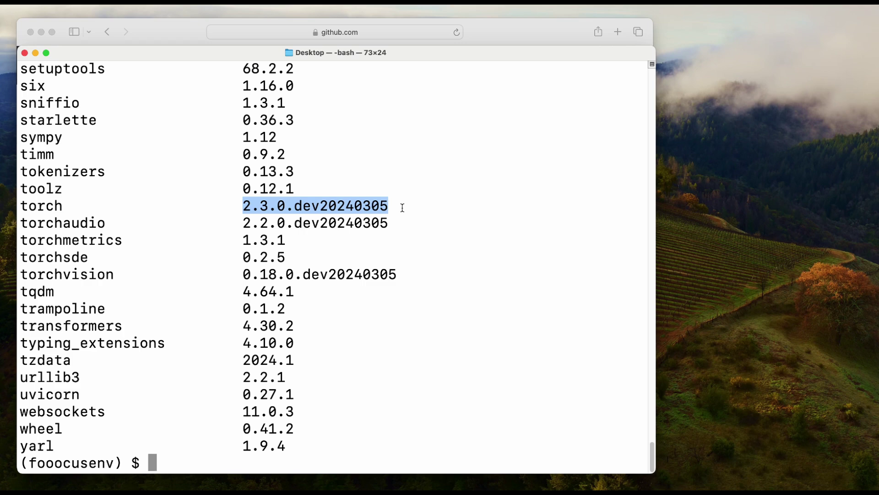
scroll(285, 289, up, 9)
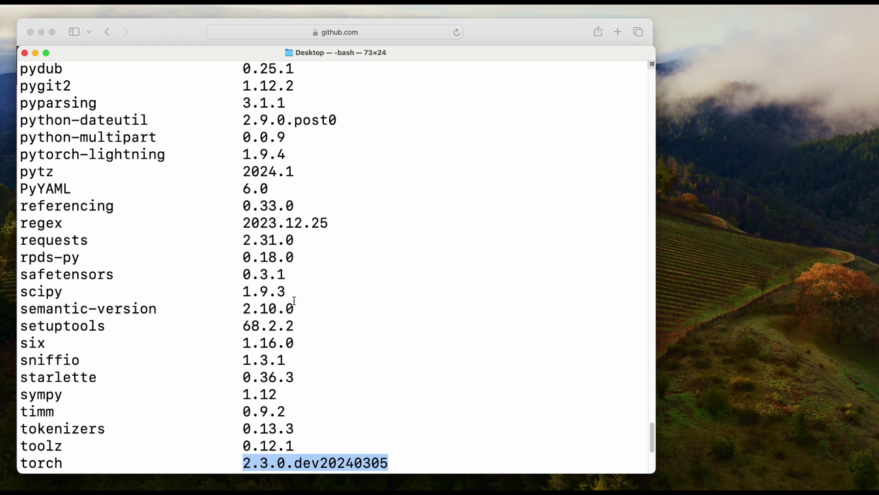
scroll(294, 301, down, 9)
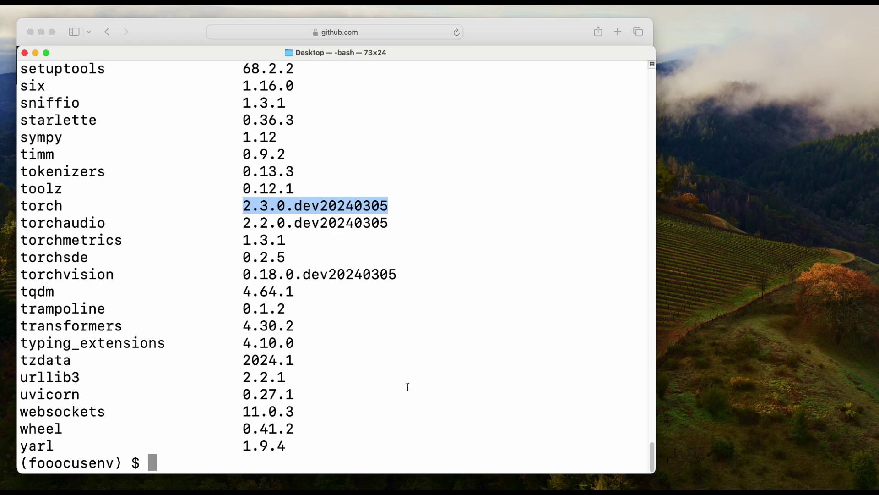
scroll(385, 386, up, 15)
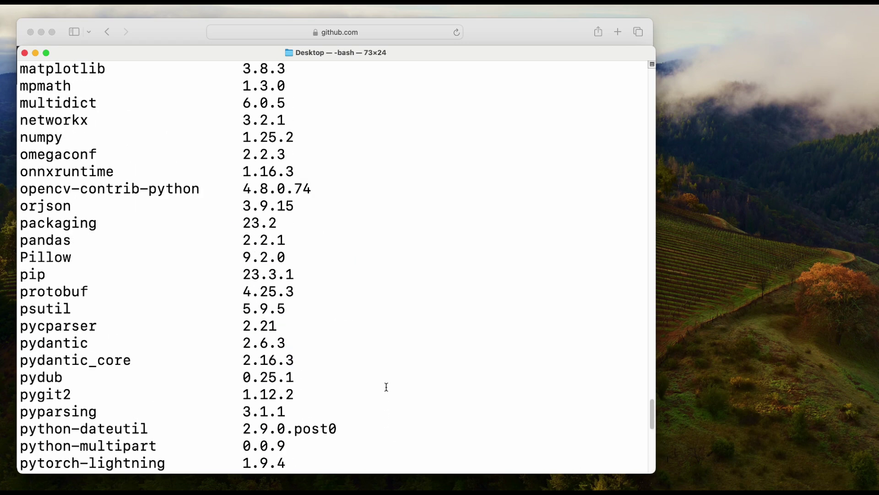
scroll(386, 387, up, 1)
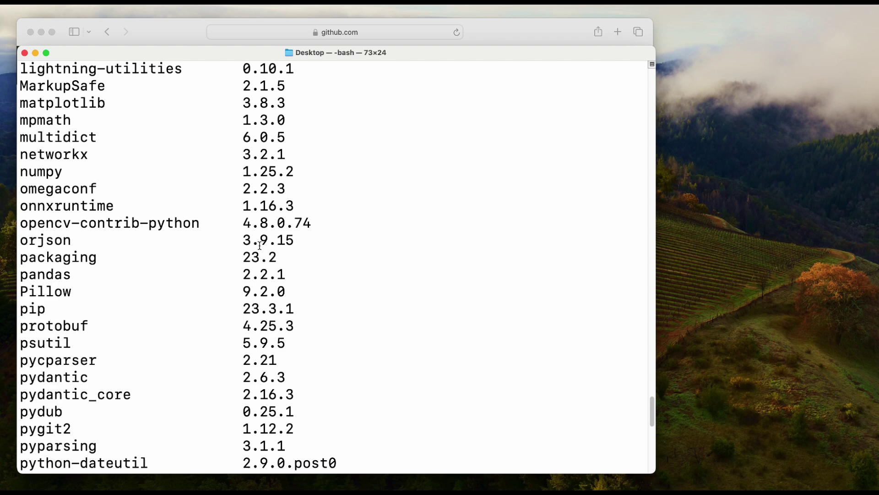
Select the mpmath 1.3.0 line in the package listing.
drag(21, 120, 292, 124)
key(super+c)
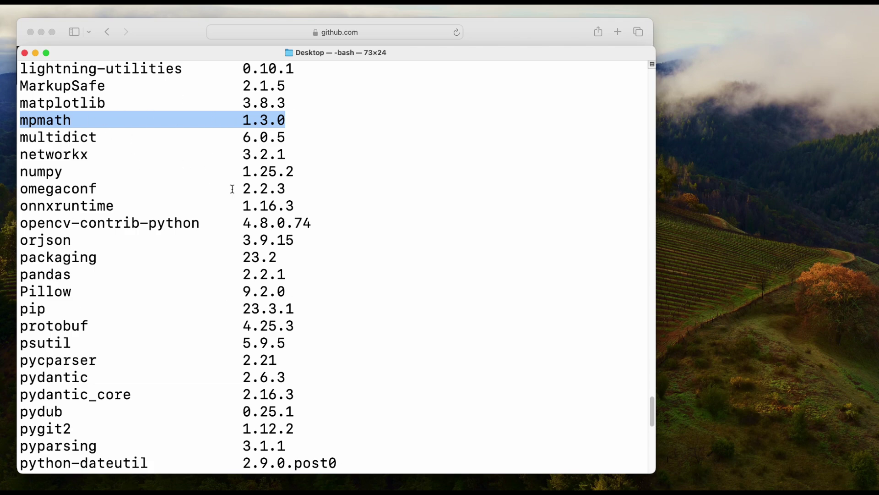
scroll(230, 189, down, 10)
scroll(232, 273, up, 12)
scroll(227, 269, down, 10)
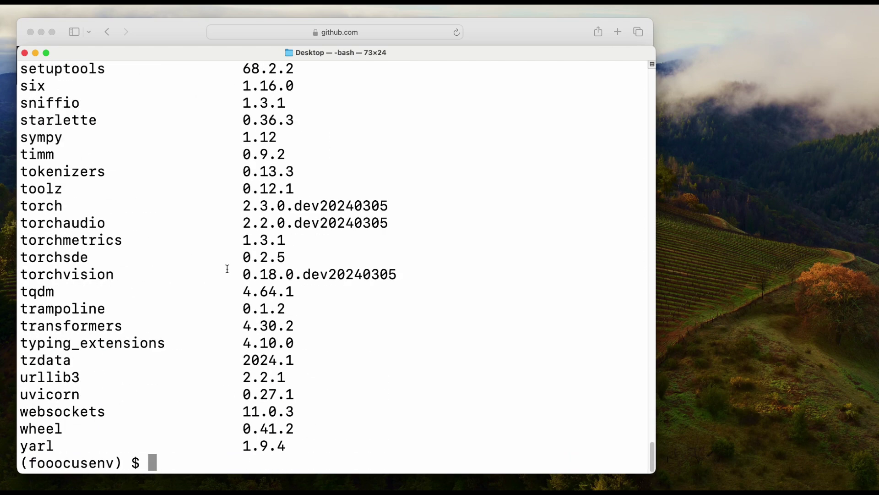
Run pip install -U mpmath==1.3.0, which reports the requirement already satisfied.
text(pip install -)
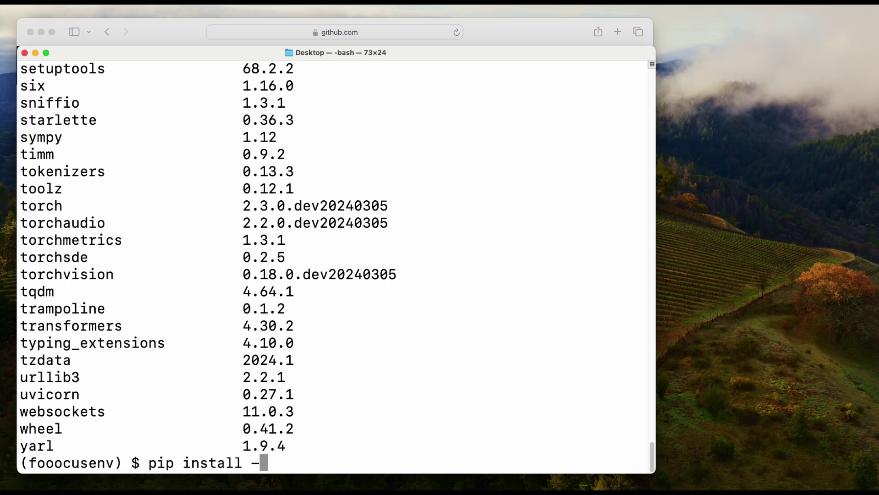
text(U)
key(super+v)
key(Left)
key(Left)
key(Left)
key(Left)
key(Left)
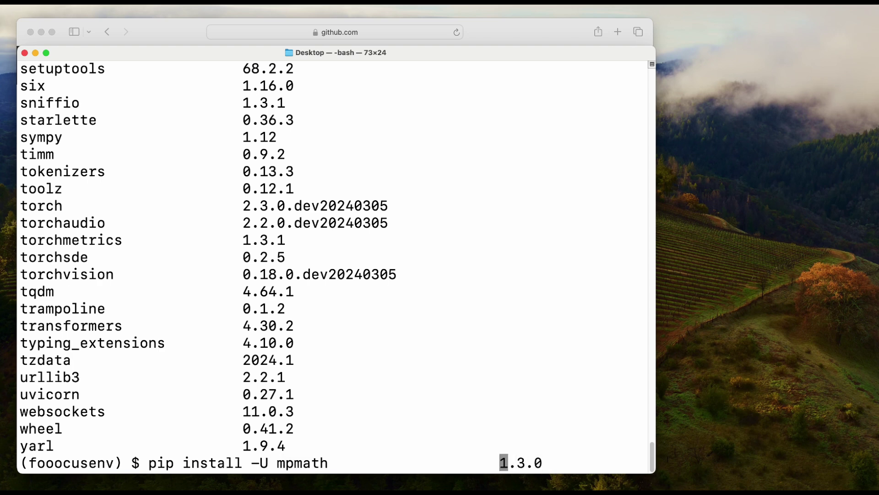
key(BackSpace)
key(BackSpace)
key(BackSpace)
key(BackSpace)
key(BackSpace)
key(BackSpace)
key(BackSpace)
key(BackSpace)
key(BackSpace)
key(BackSpace)
key(BackSpace)
key(BackSpace)
key(BackSpace)
key(BackSpace)
key(BackSpace)
key(BackSpace)
key(BackSpace)
key(BackSpace)
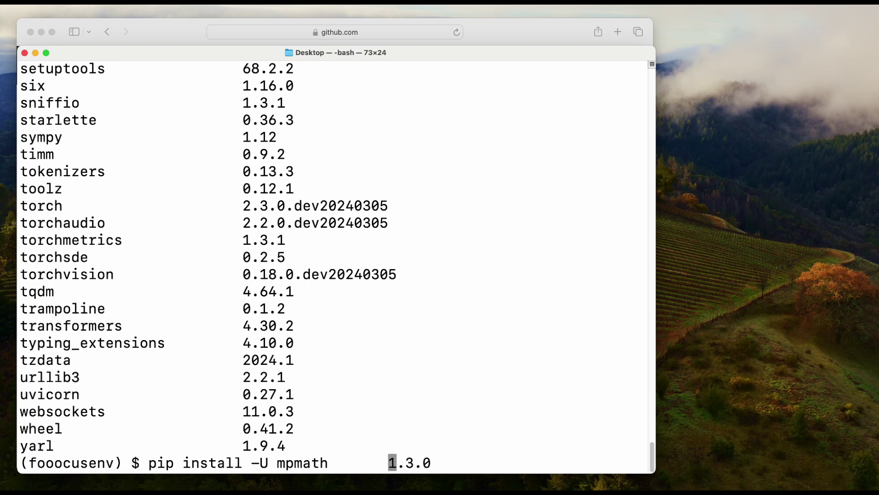
key(BackSpace)
key(BackSpace)
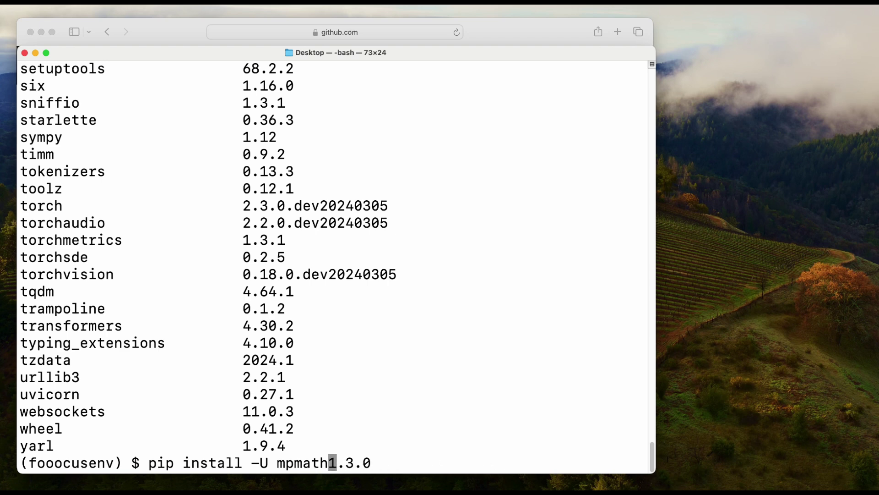
text(==)
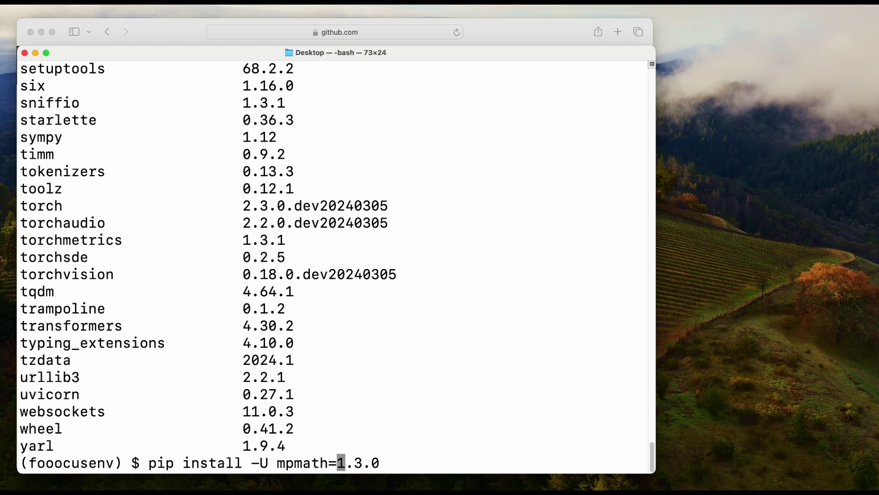
key(Right)
key(Right)
key(Right)
key(Right)
key(Right)
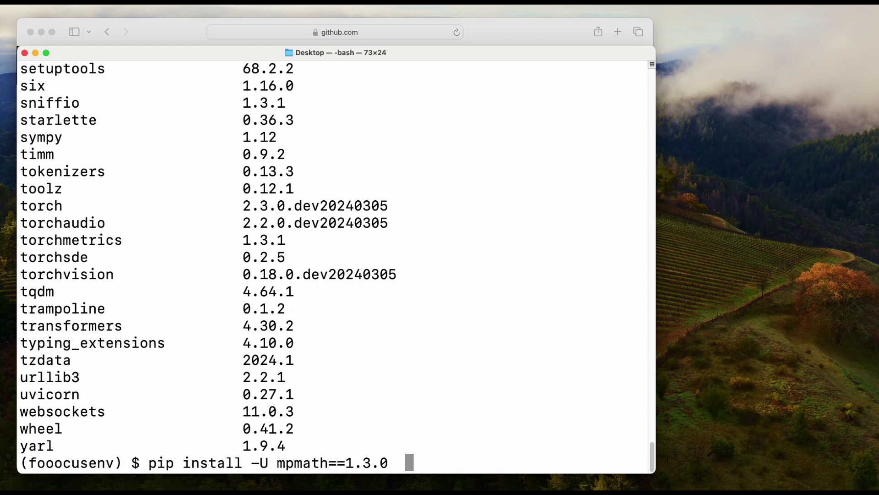
key(Return)
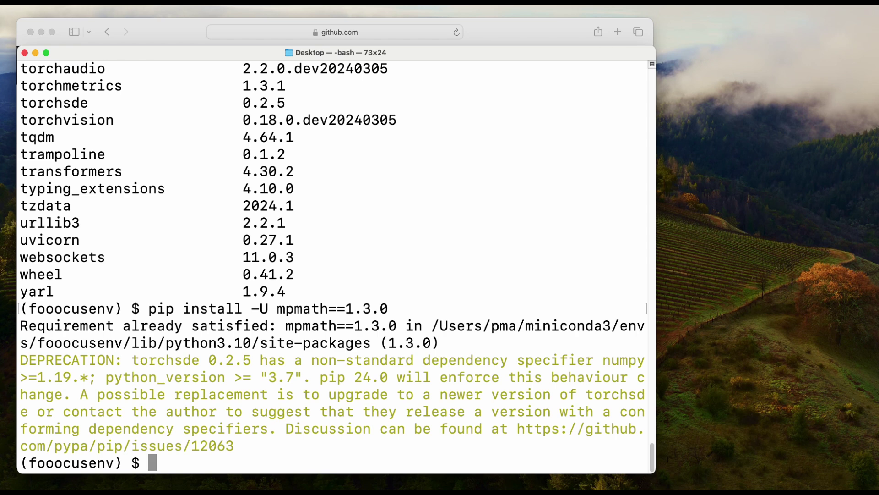
Clear the screen and change into the ~/Fooocus/ directory.
key(cmd+k)
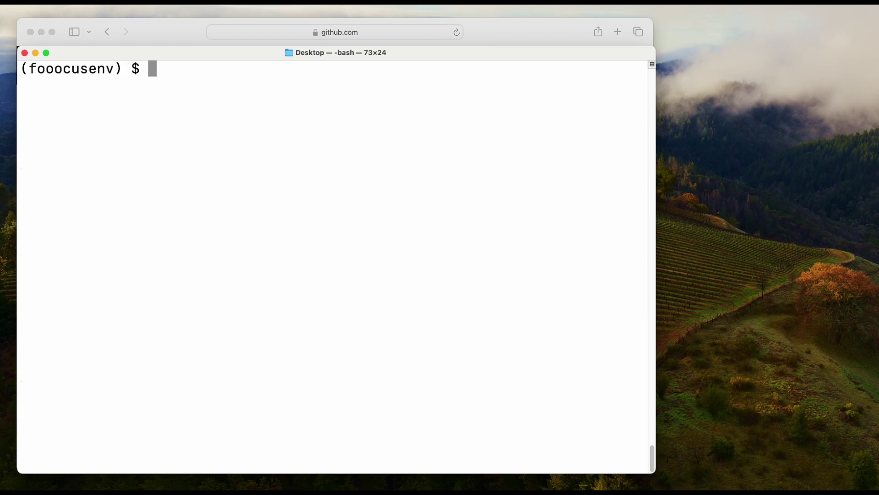
drag(180, 56, 180, 58)
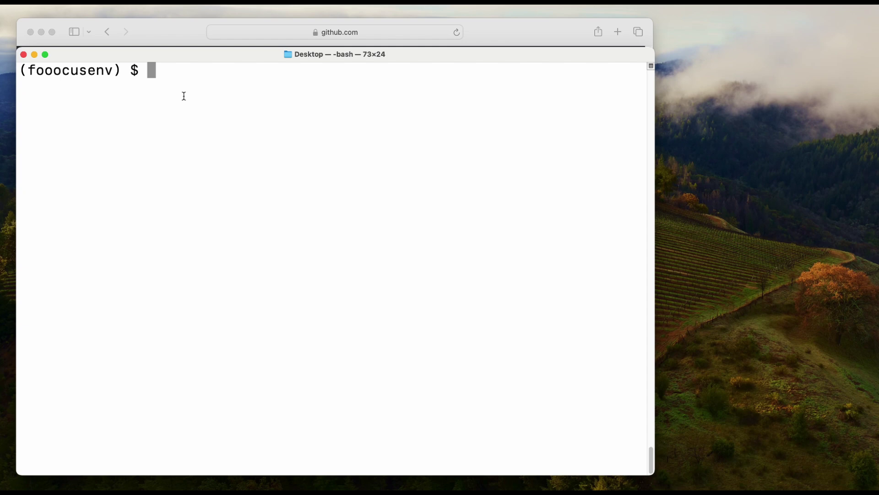
text(cd ~/Fooocus/)
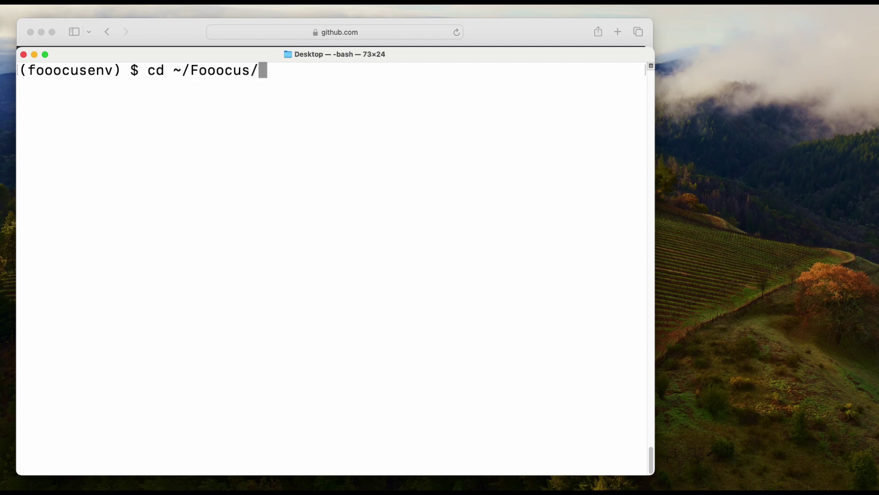
key(Return)
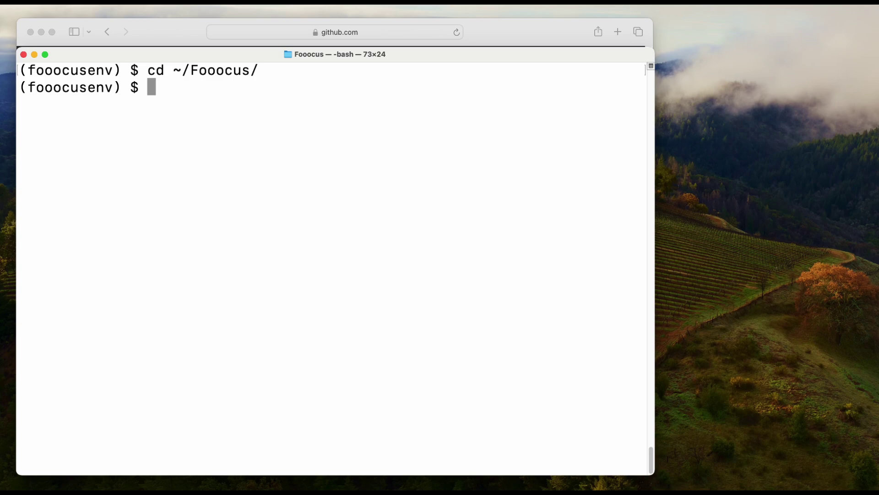
Open the Fooocus folder in Finder with 'open .', locate entry_with_update.py, then minimize Finder.
key(ctrl+l)
text(open .)
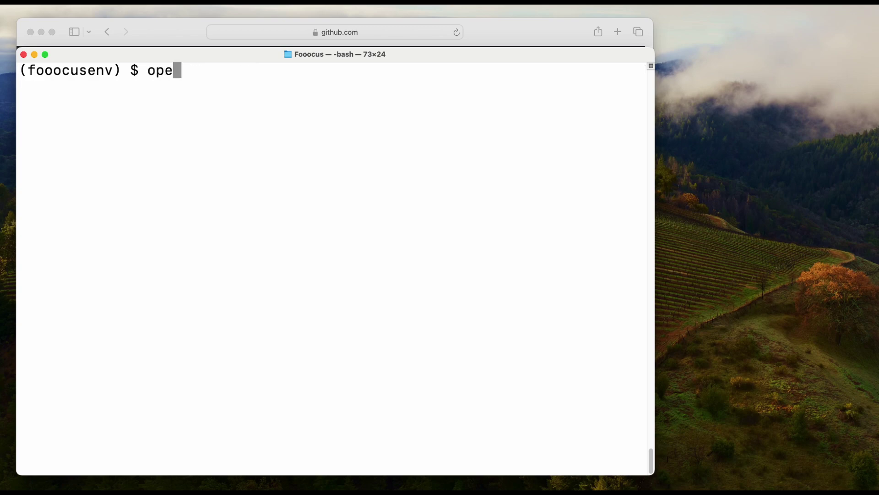
key(Return)
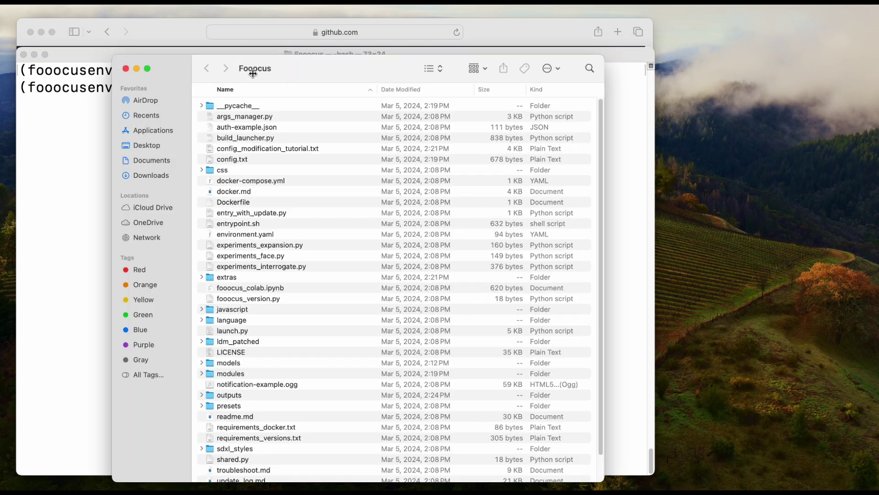
drag(304, 68, 278, 60)
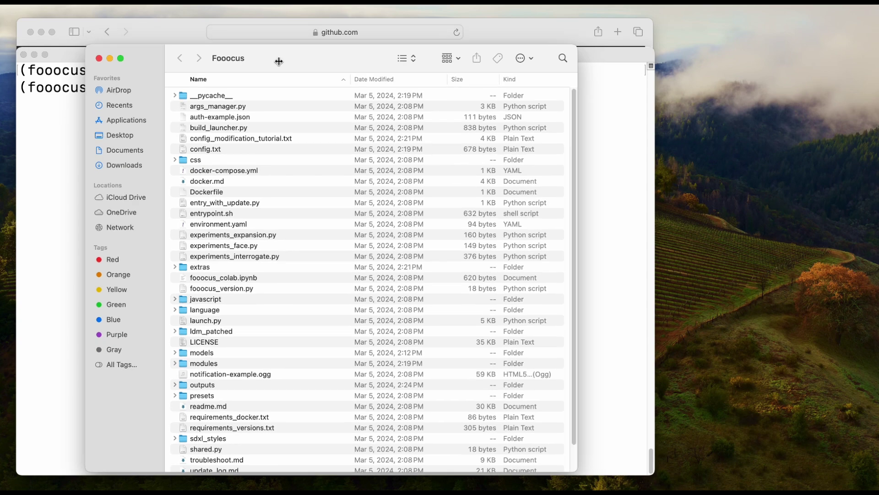
click(231, 206)
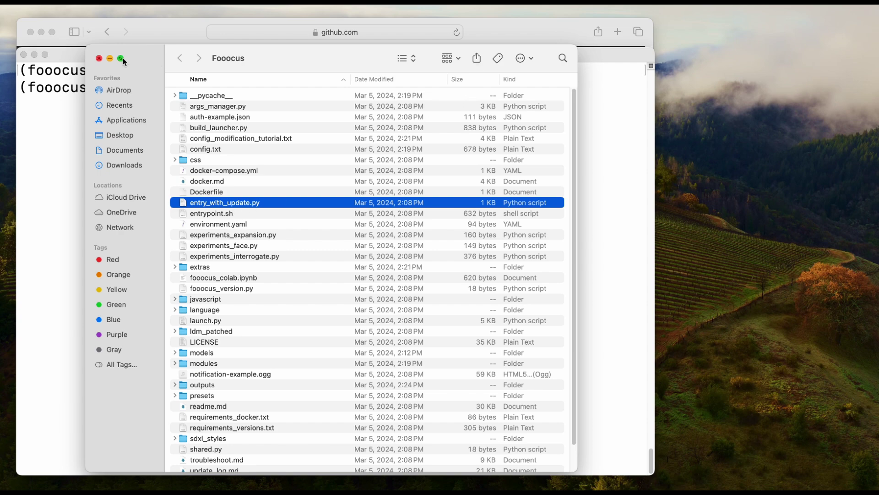
click(109, 58)
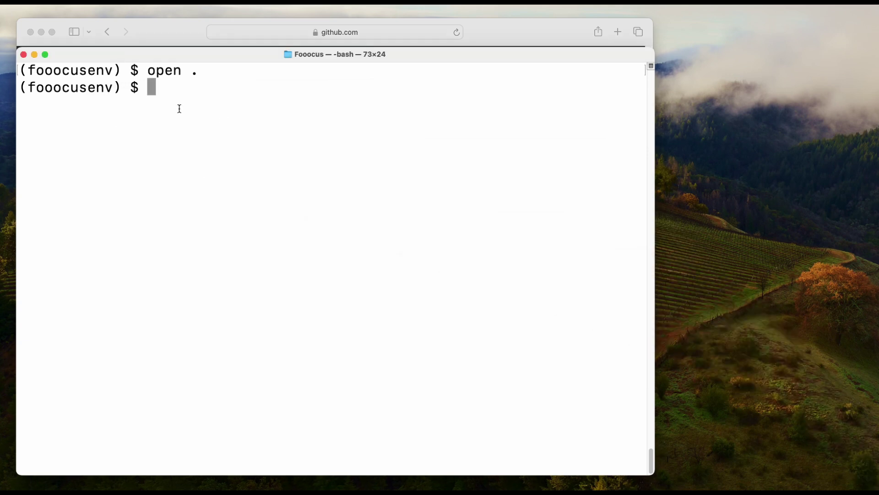
Launch Fooocus by running python entry_with_update.py in Terminal.
text(python )
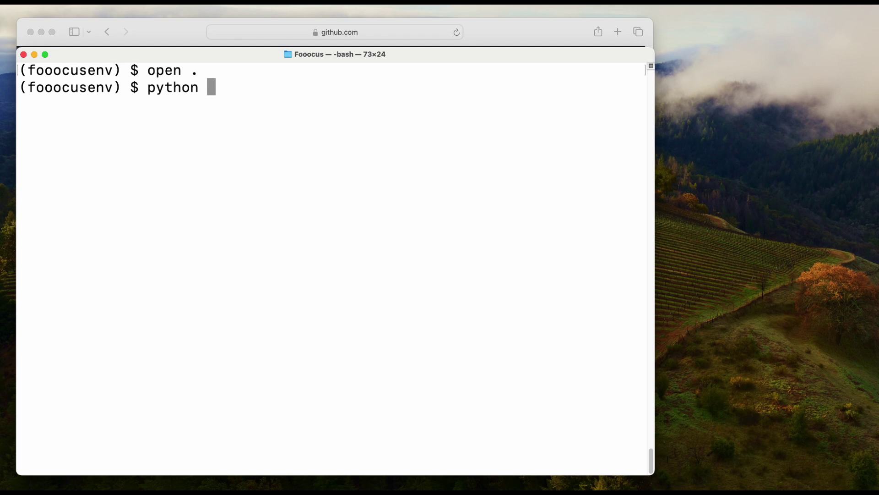
text(entry)
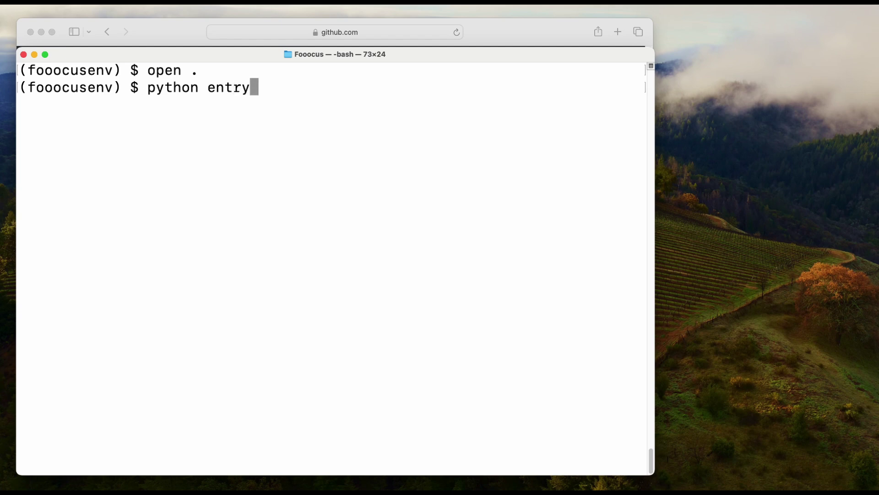
text(_)
key(Tab)
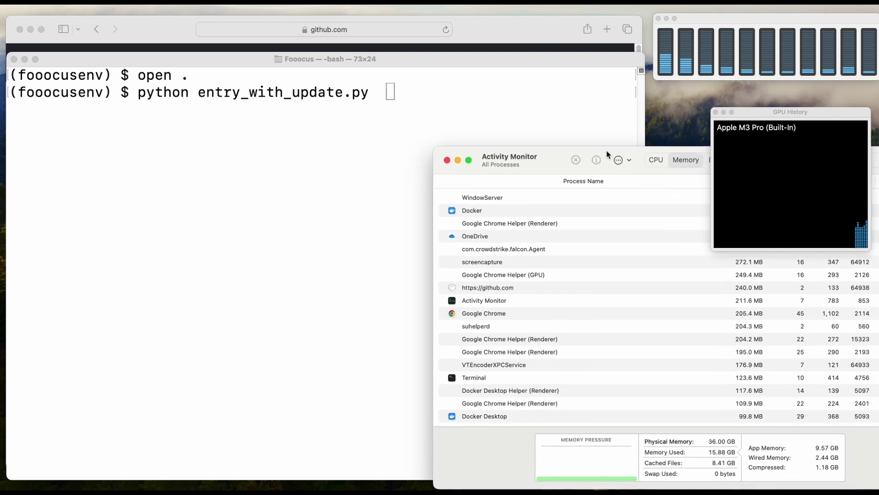
drag(608, 155, 612, 156)
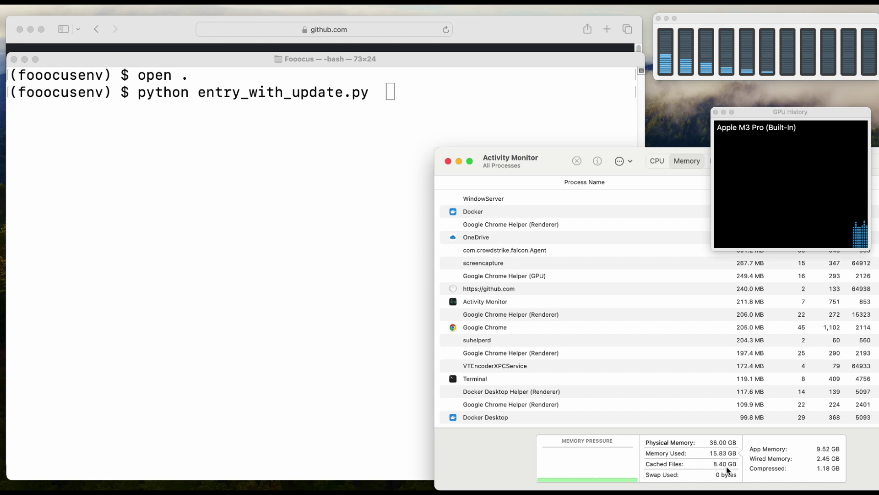
click(314, 131)
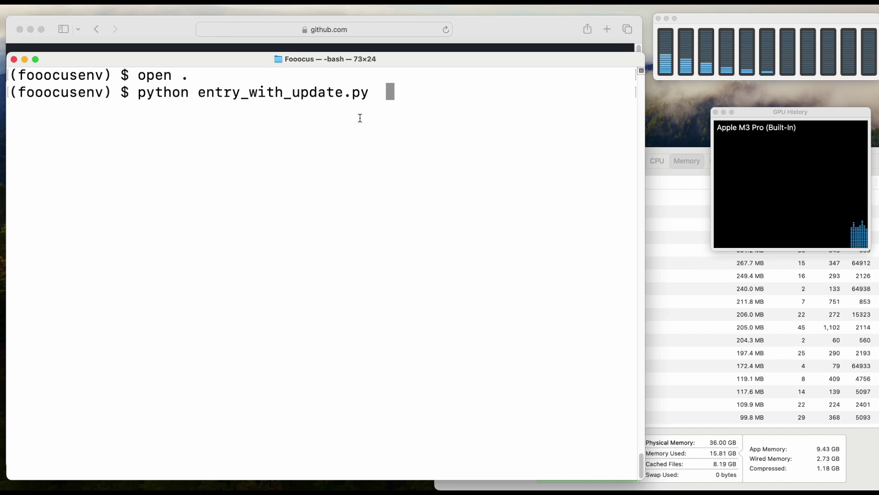
key(Return)
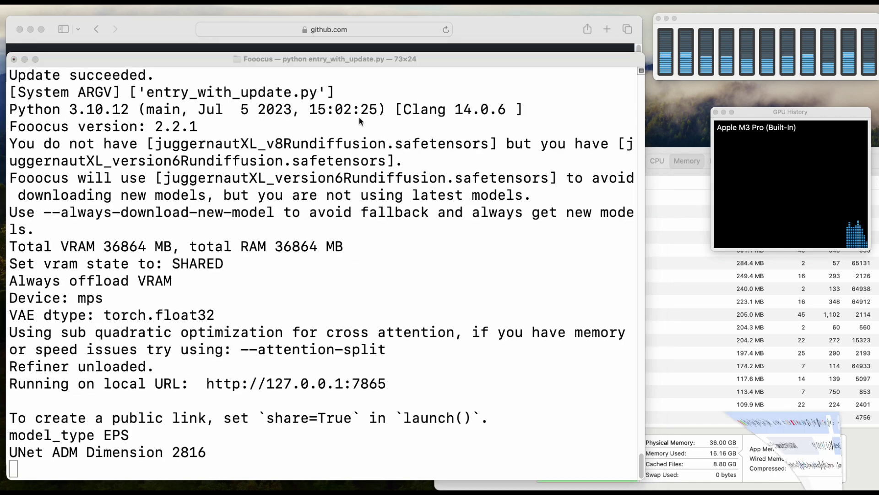
Show the advanced settings and set Image Number to 1.
click(139, 410)
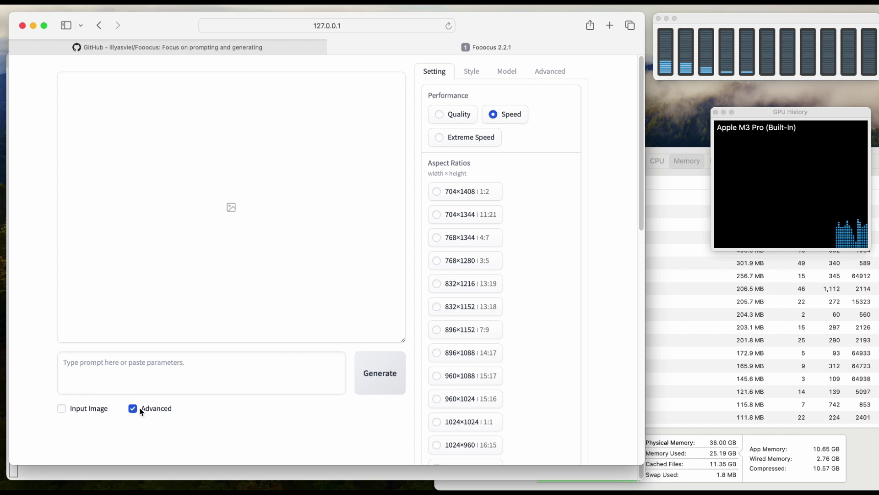
scroll(530, 348, down, 10)
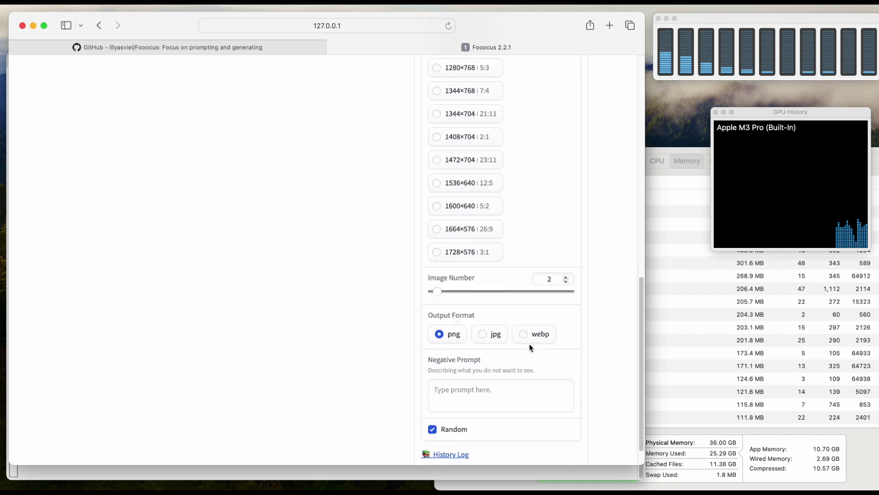
drag(439, 266, 414, 265)
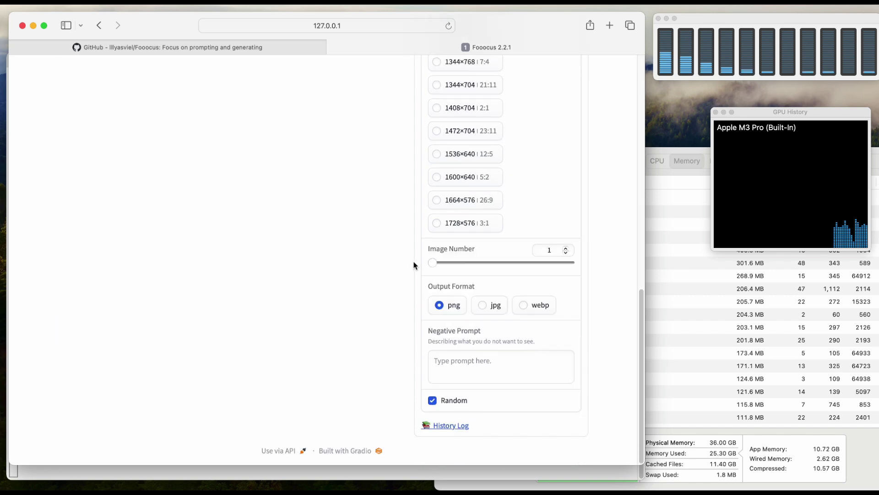
scroll(490, 331, up, 12)
scroll(414, 328, down, 6)
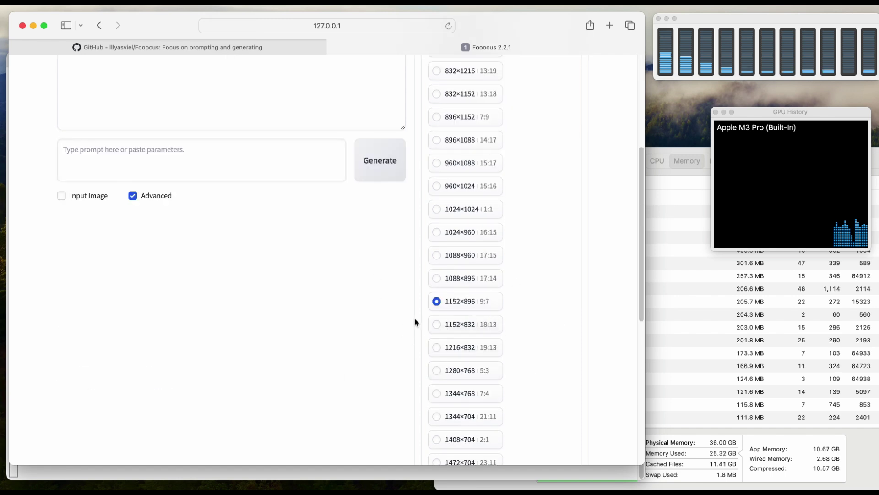
Switch Performance from Speed to Extreme Speed.
scroll(426, 320, up, 3)
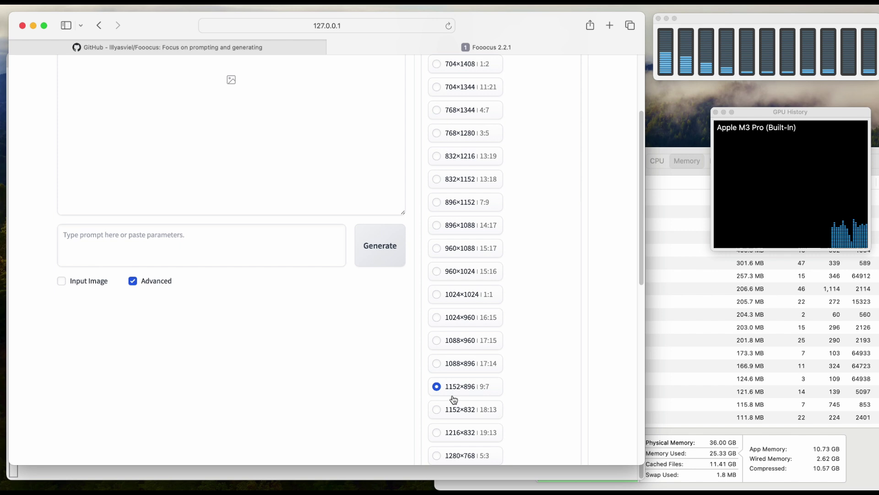
scroll(453, 398, up, 4)
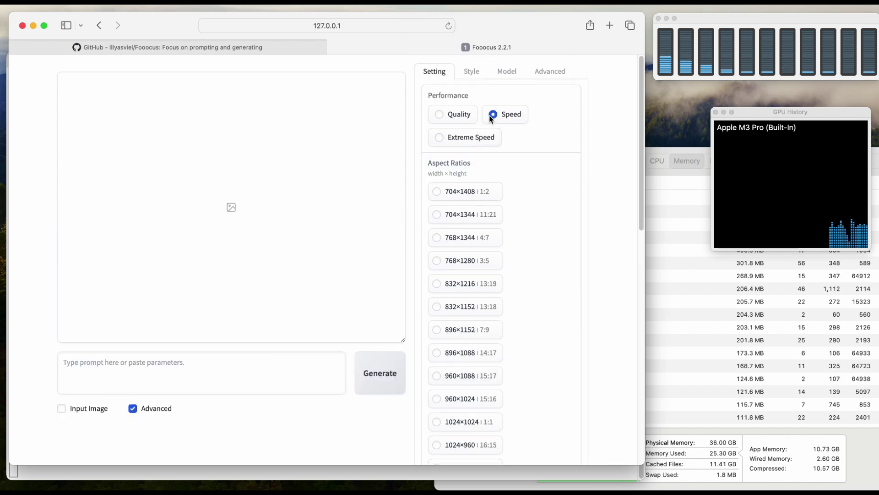
click(443, 140)
scroll(374, 253, down, 5)
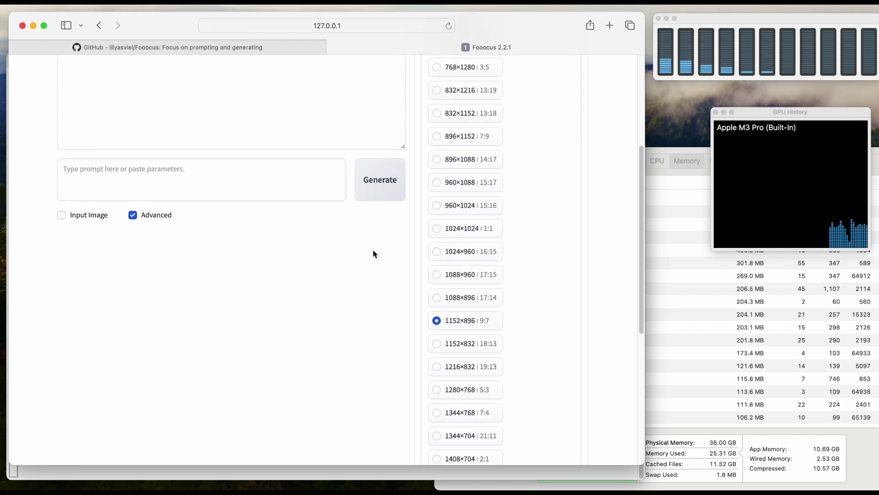
scroll(373, 254, up, 5)
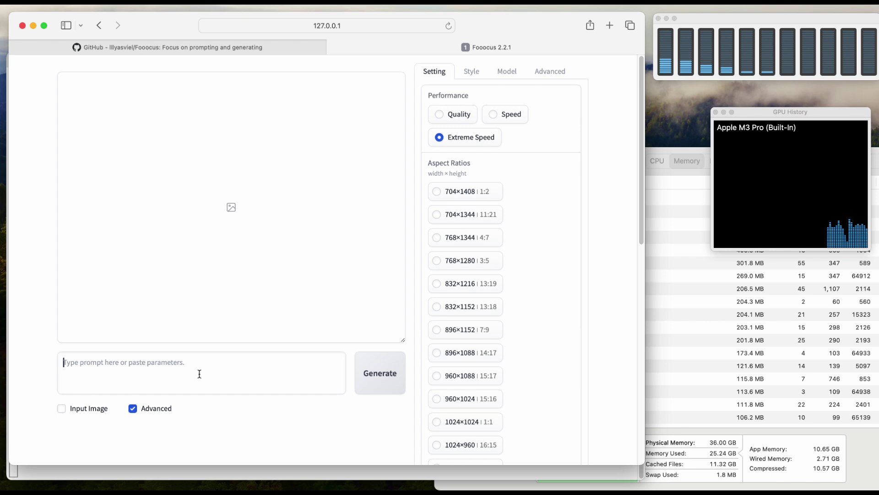
Generate an image from the prompt 'hamburger, home made'.
text(hamburger)
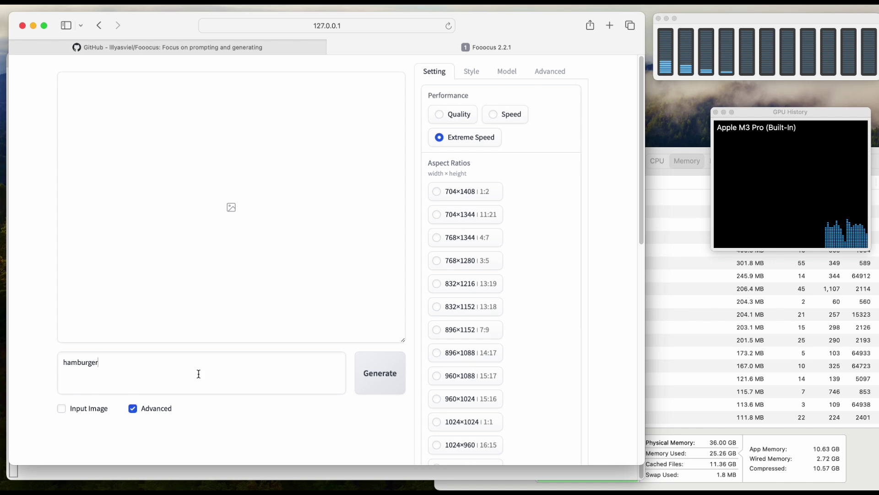
text(, home made)
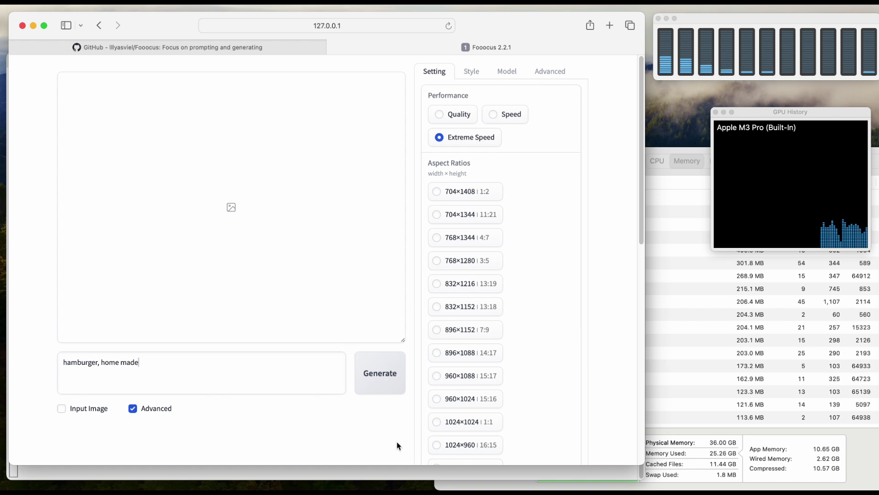
click(386, 382)
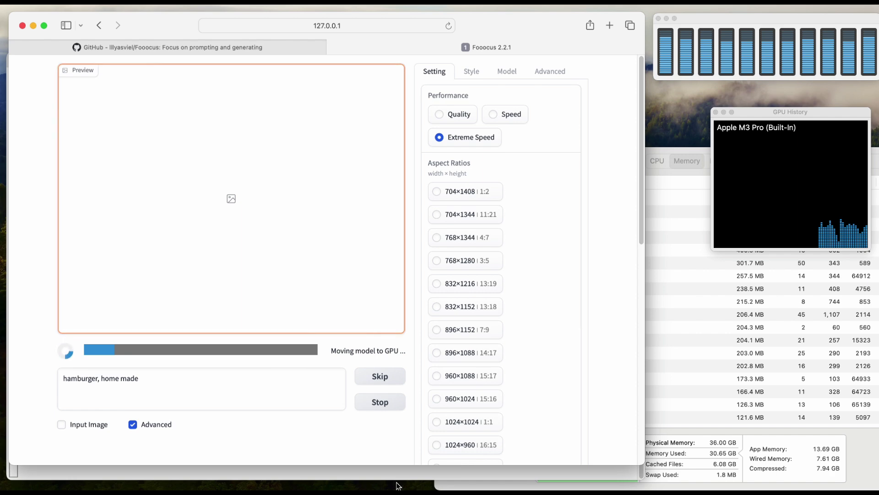
Move and shrink Safari to watch Terminal generation times, and check Activity Monitor.
key(F11)
click(395, 389)
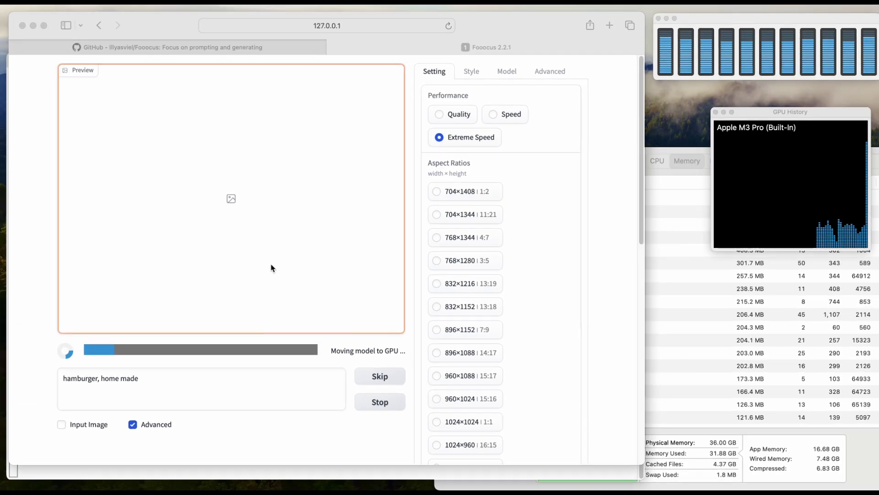
drag(158, 21, 133, 18)
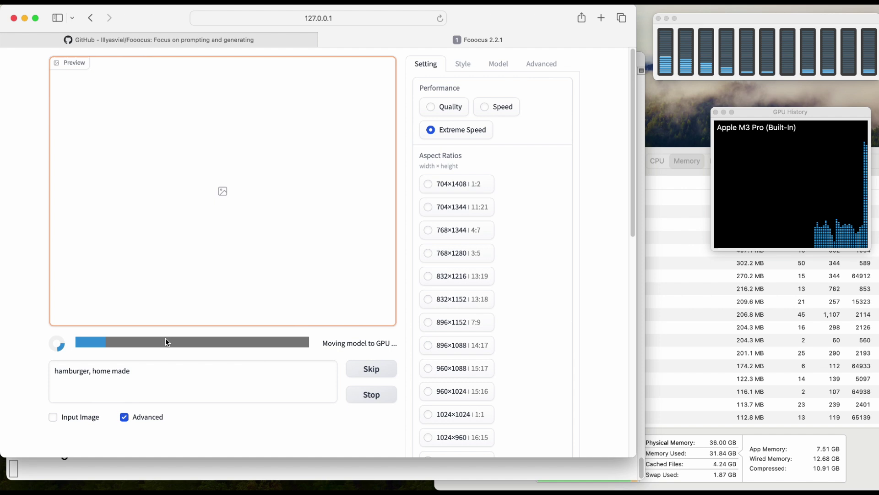
drag(212, 457, 247, 313)
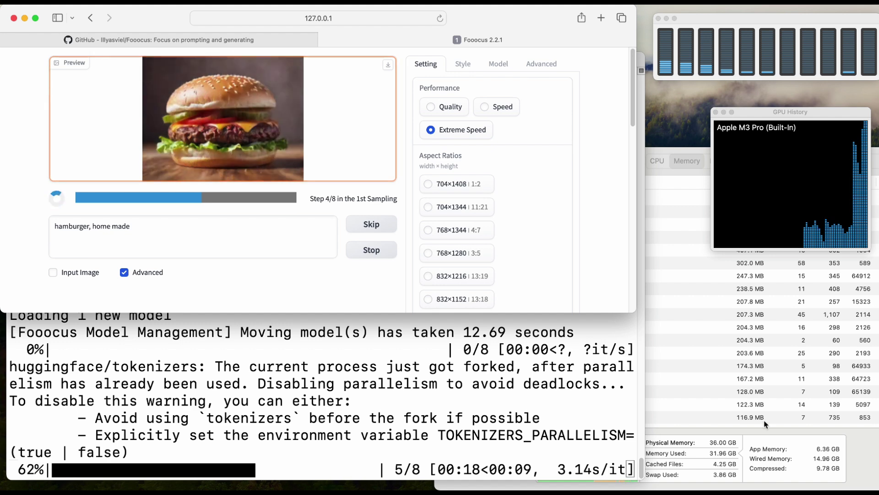
click(739, 453)
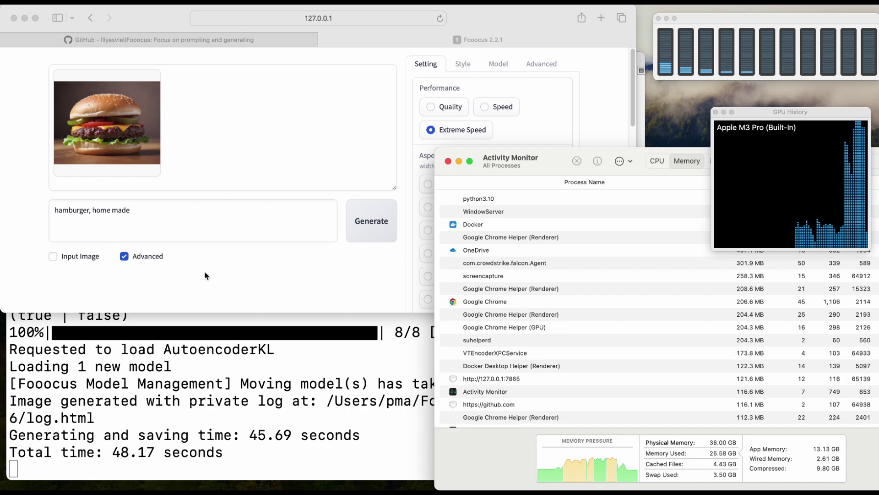
Overwrite the hamburger prompt with new text starting 'spaceship, mov'.
click(220, 288)
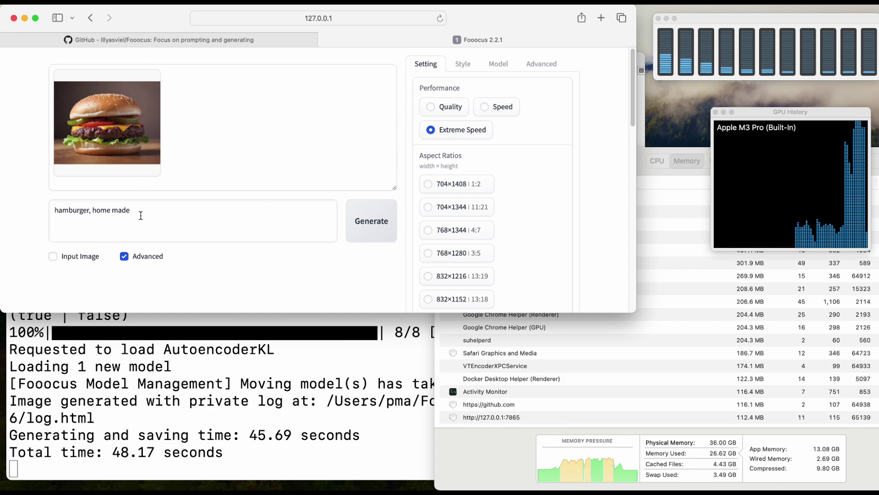
drag(142, 211, 19, 212)
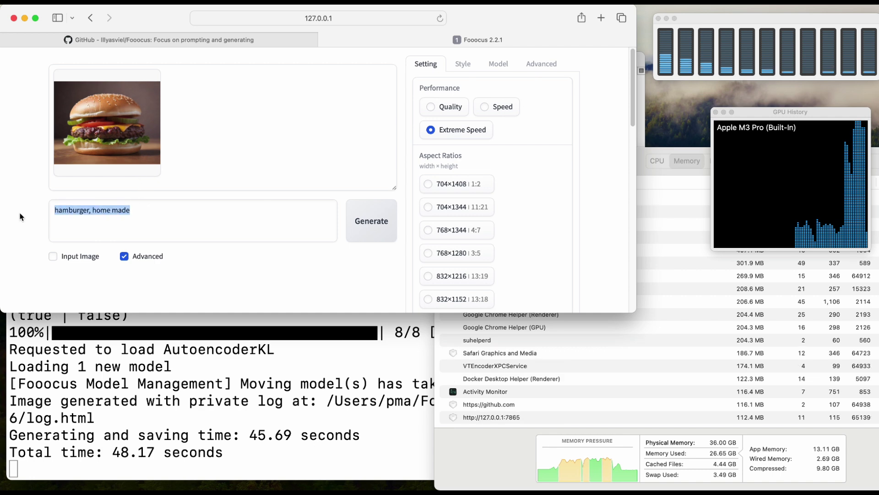
text(spacesh)
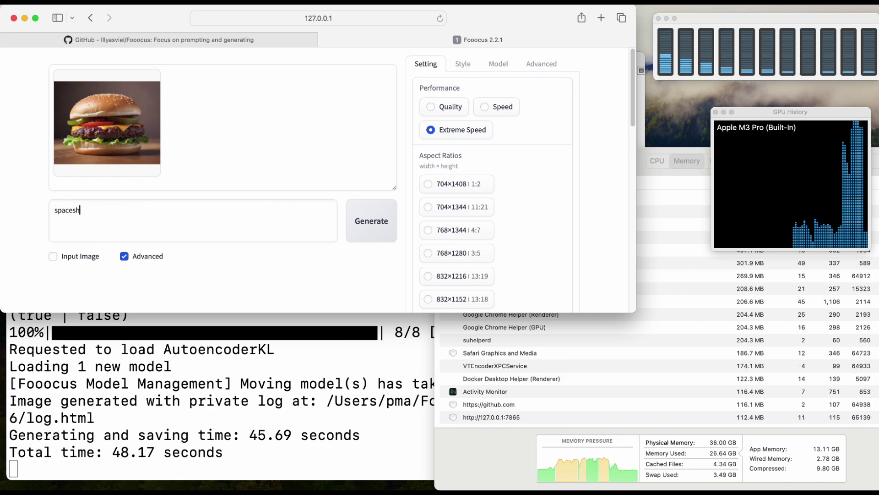
text(ip, )
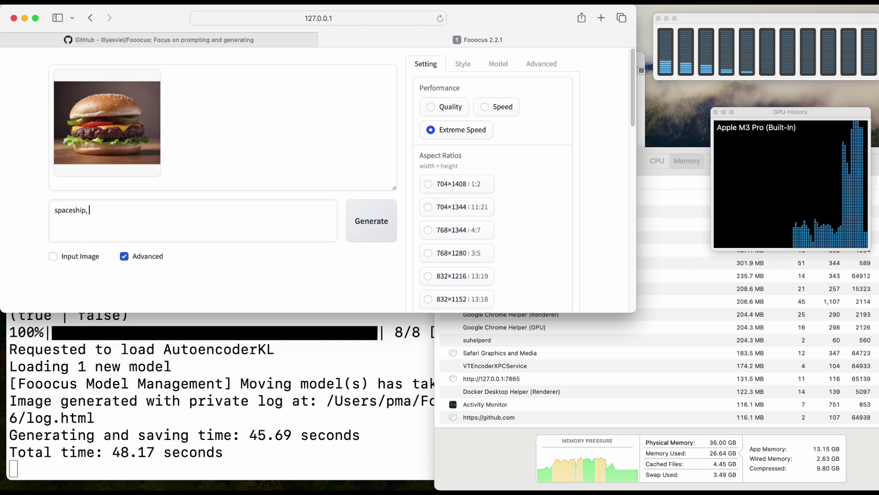
text(movie)
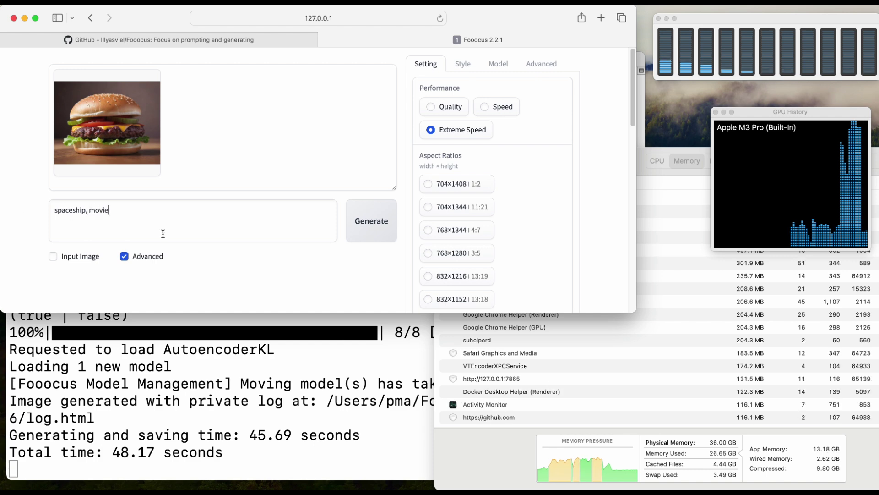
Generate the 'spaceship, movie' image in Extreme Speed and confirm the 38.45 s total time.
click(380, 233)
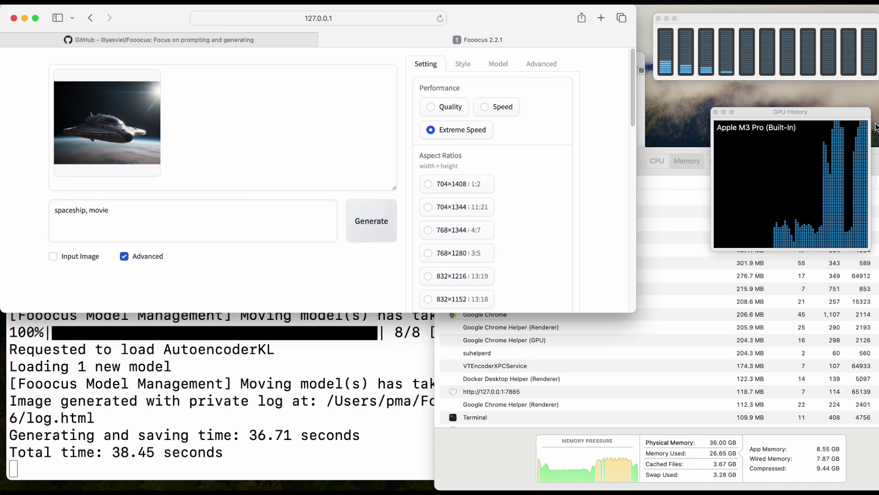
scroll(229, 413, up, 5)
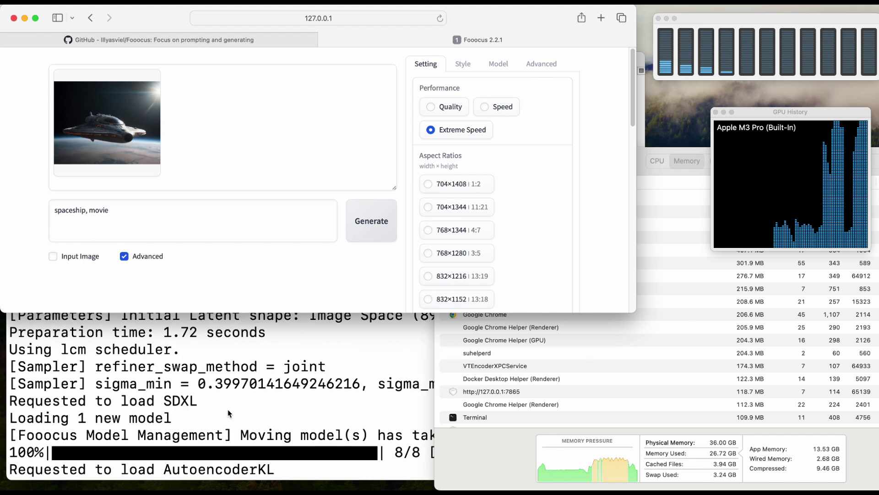
scroll(229, 413, down, 5)
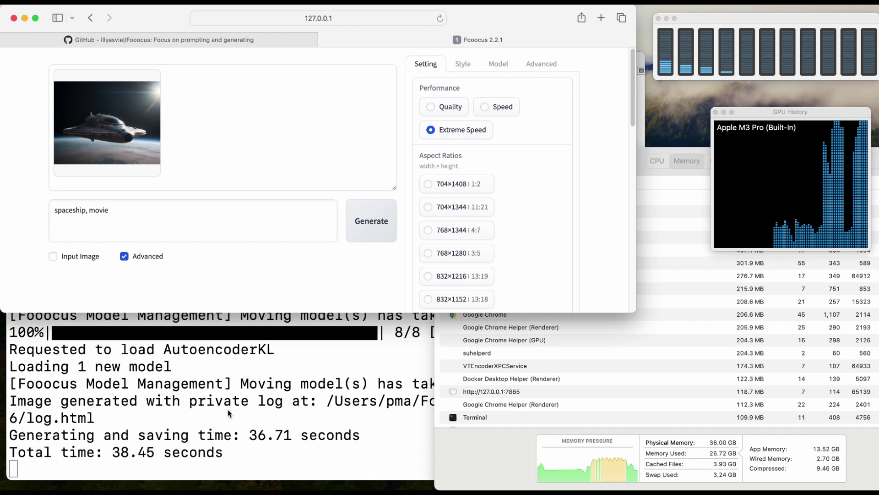
Enlarge the spaceship-over-Earth render from the gallery thumbnail.
click(113, 138)
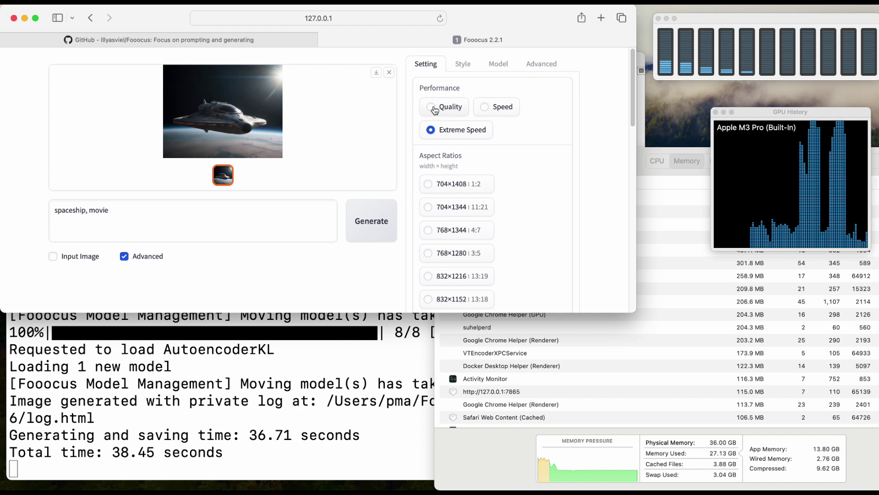
Switch Performance to Speed and start regenerating the 'spaceship, movie' image.
click(486, 107)
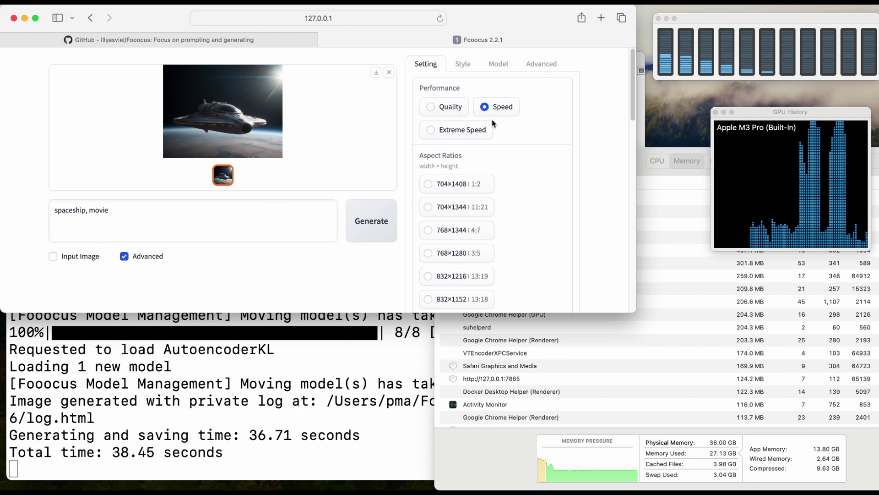
scroll(491, 171, down, 5)
scroll(509, 261, down, 8)
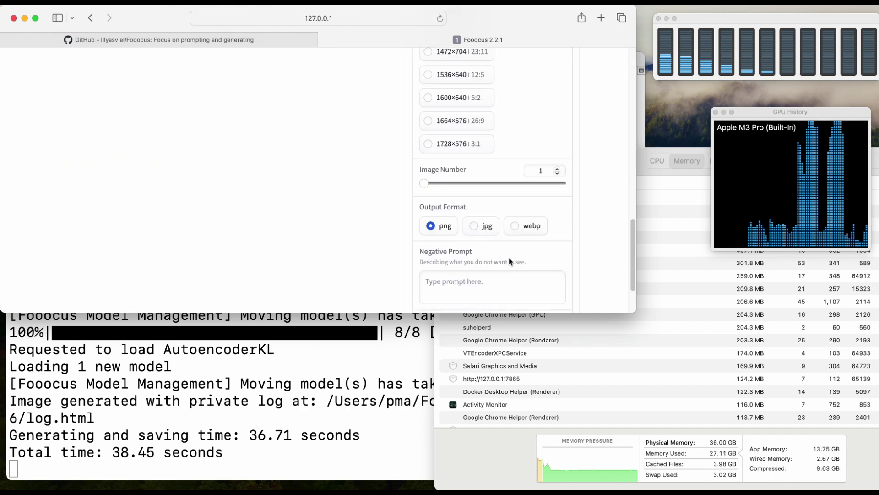
scroll(509, 260, down, 3)
scroll(509, 260, up, 15)
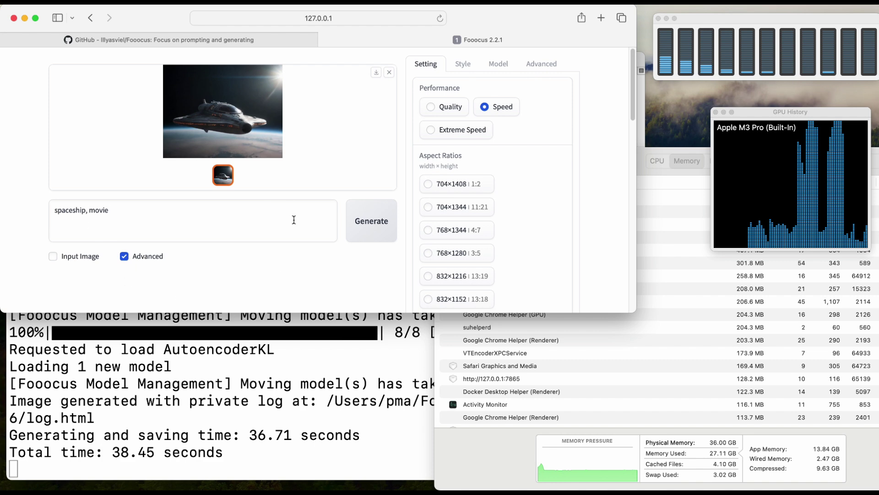
click(378, 227)
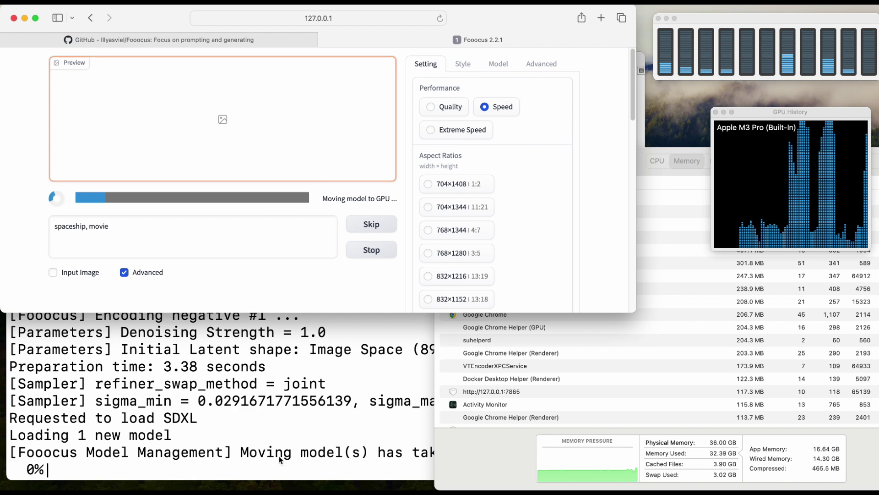
Follow the 30-step Speed-mode run in Terminal until it finishes at 177.89 s total.
click(306, 435)
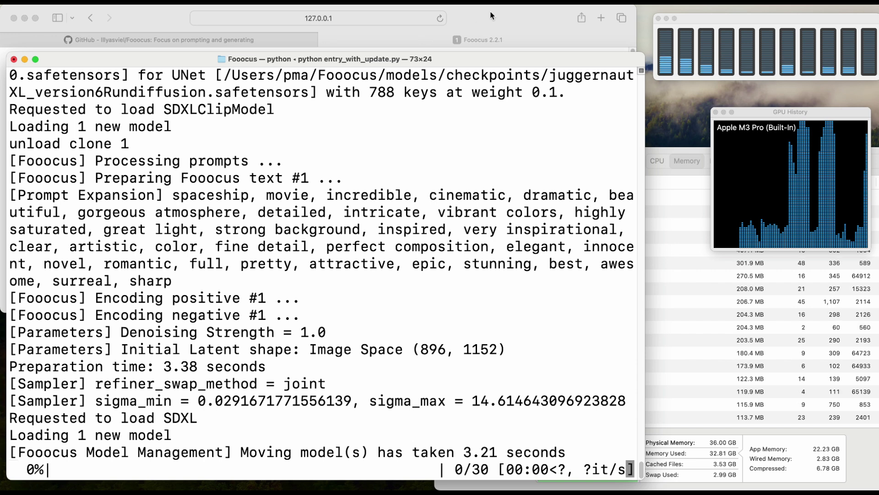
mouse_move(491, 16)
mouse_down()
mouse_move(500, 66)
mouse_move(499, 19)
mouse_up()
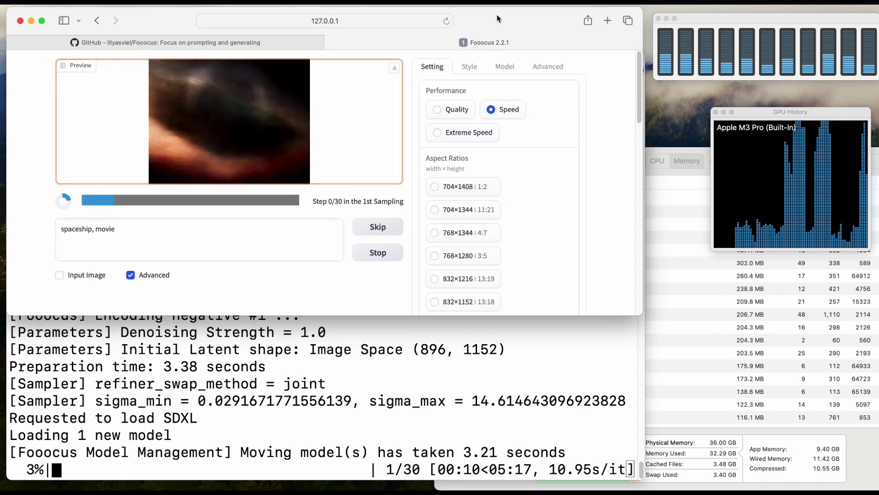
click(411, 472)
drag(403, 469, 420, 469)
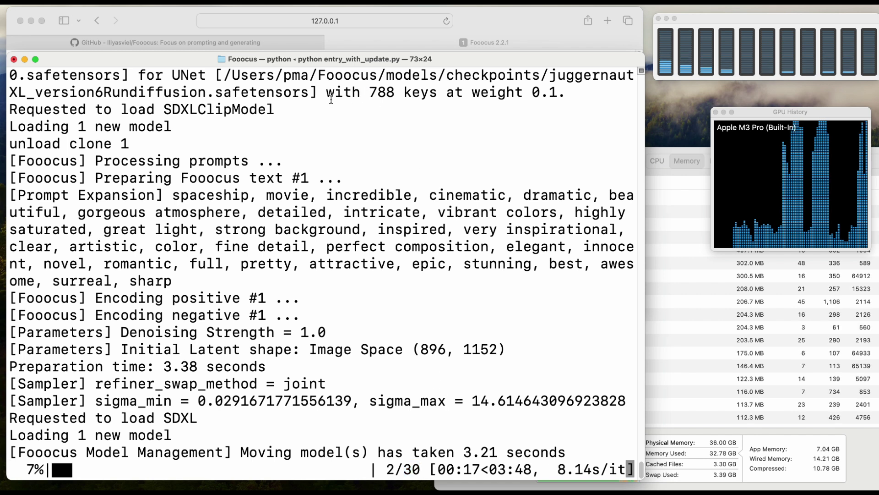
drag(167, 23, 163, 20)
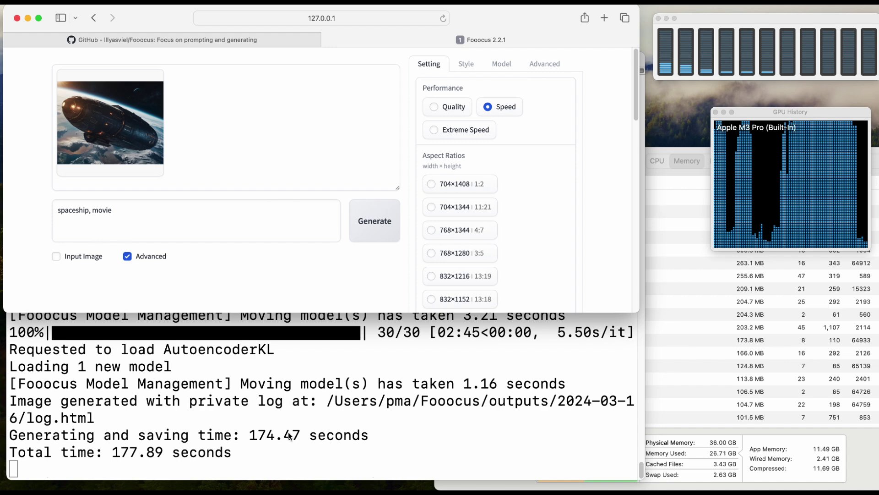
View the Speed-mode spaceship render at full size and make the Safari window larger.
scroll(288, 434, up, 2)
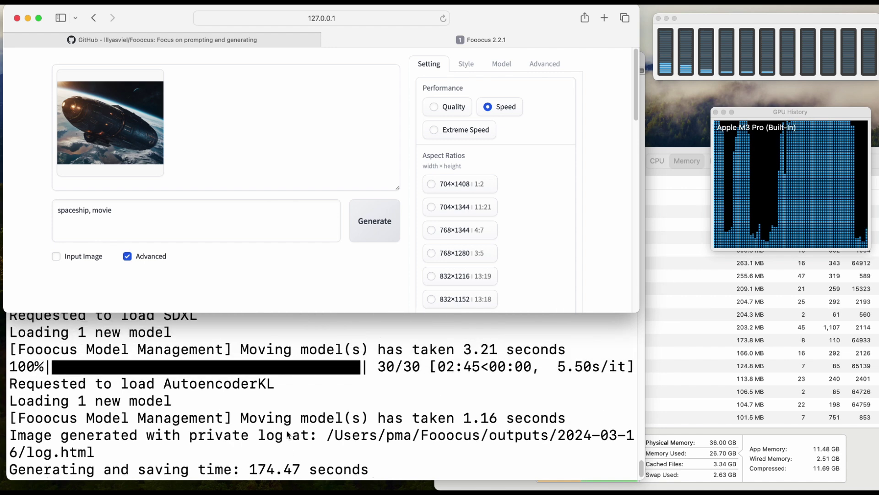
scroll(289, 434, down, 2)
scroll(289, 435, up, 1)
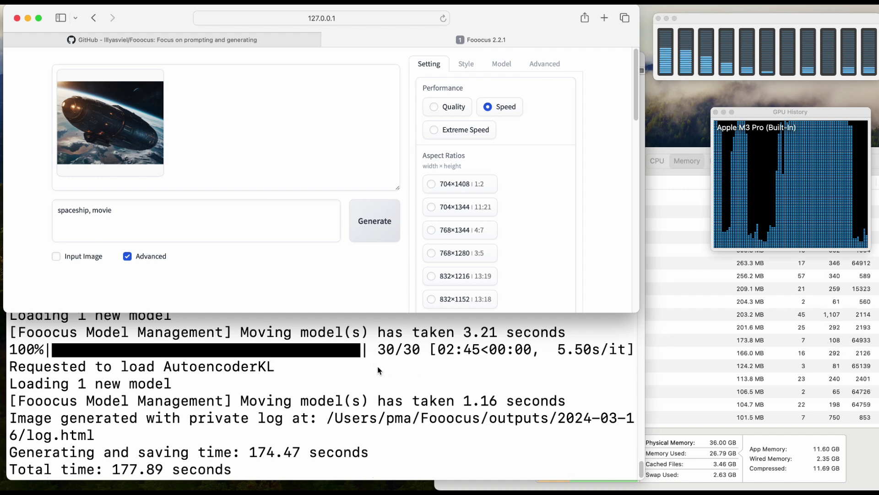
scroll(380, 371, down, 1)
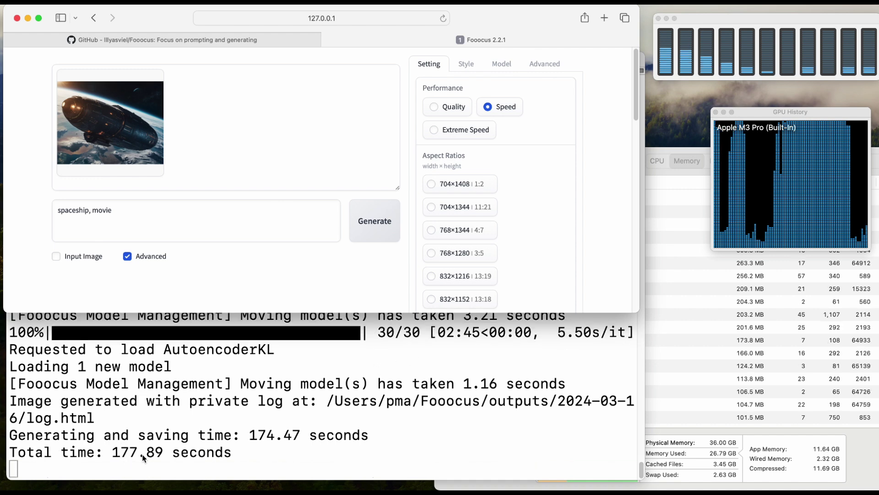
click(94, 113)
click(245, 138)
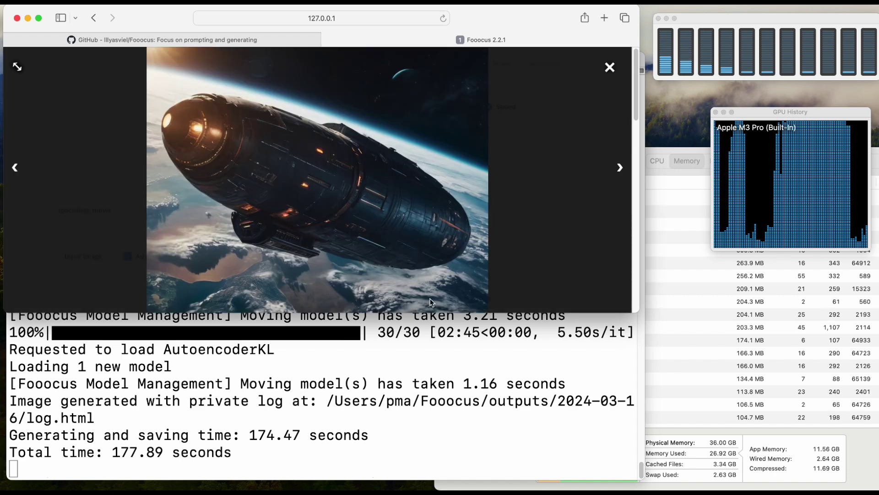
drag(640, 314, 665, 405)
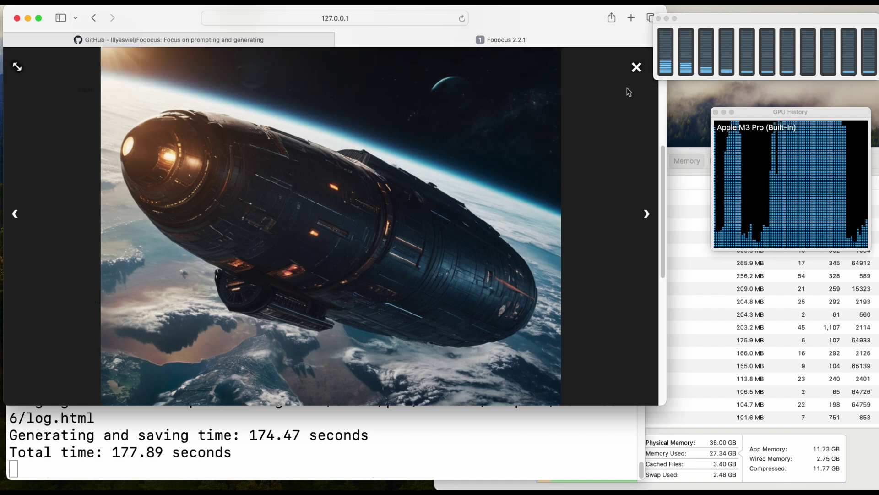
Close the full-size spaceship view and shrink the Safari window back down.
click(637, 69)
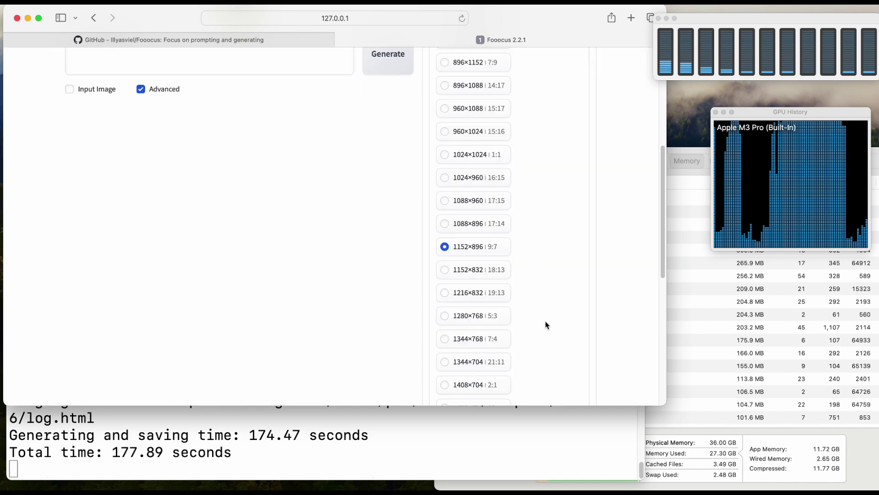
scroll(206, 188, up, 5)
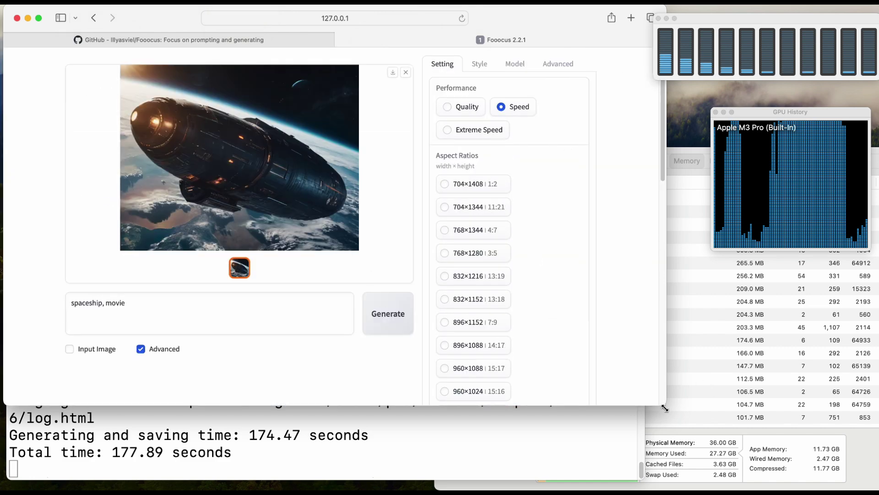
drag(665, 405, 652, 324)
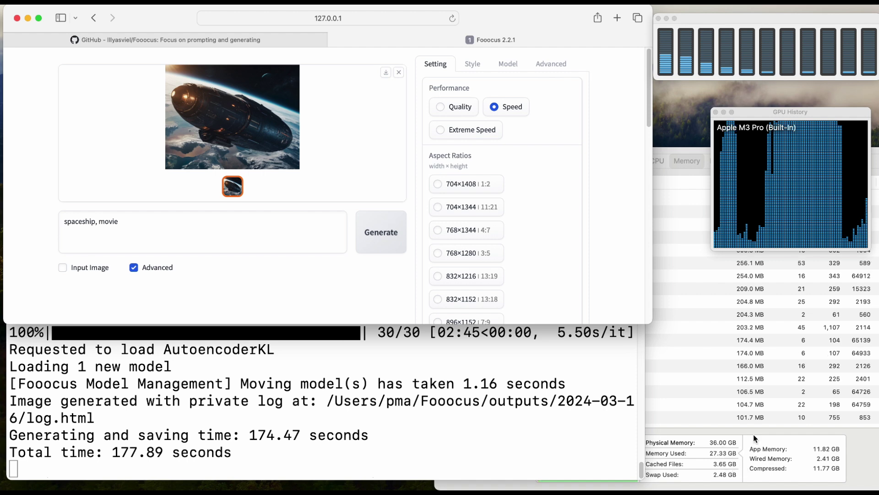
Reposition the GPU History and CPU windows and bring the Terminal log to the front.
drag(767, 116, 762, 97)
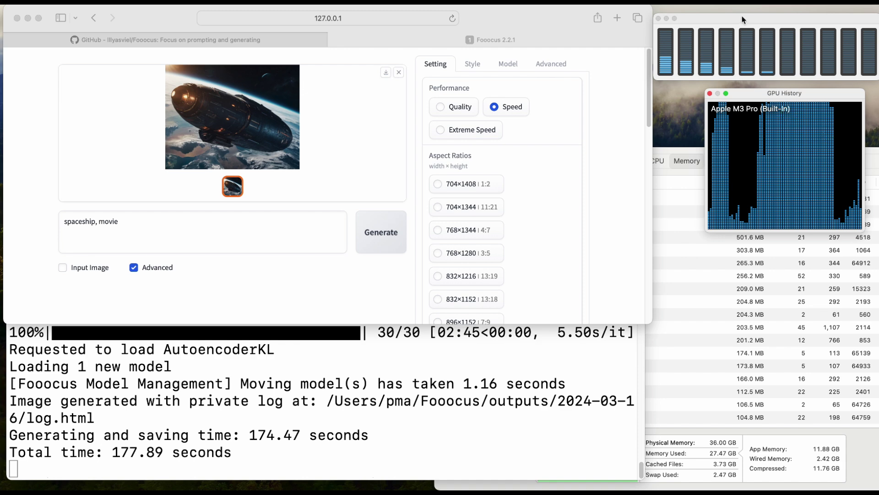
drag(744, 20, 744, 13)
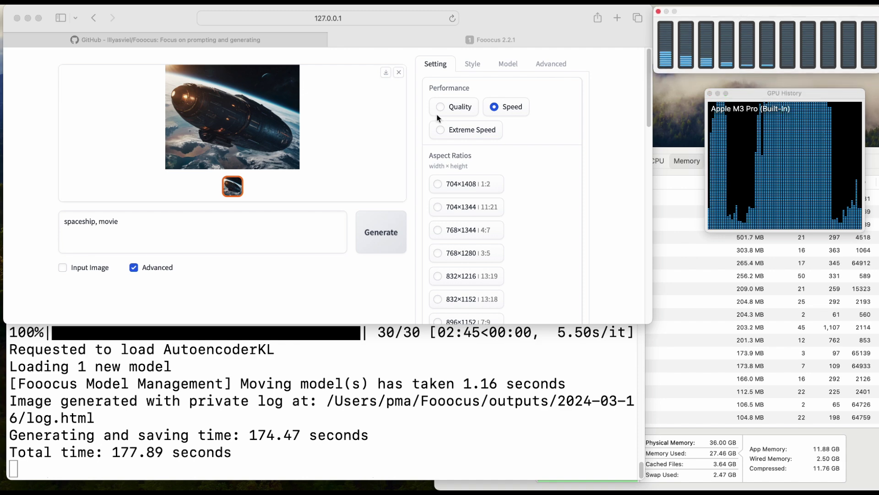
click(237, 310)
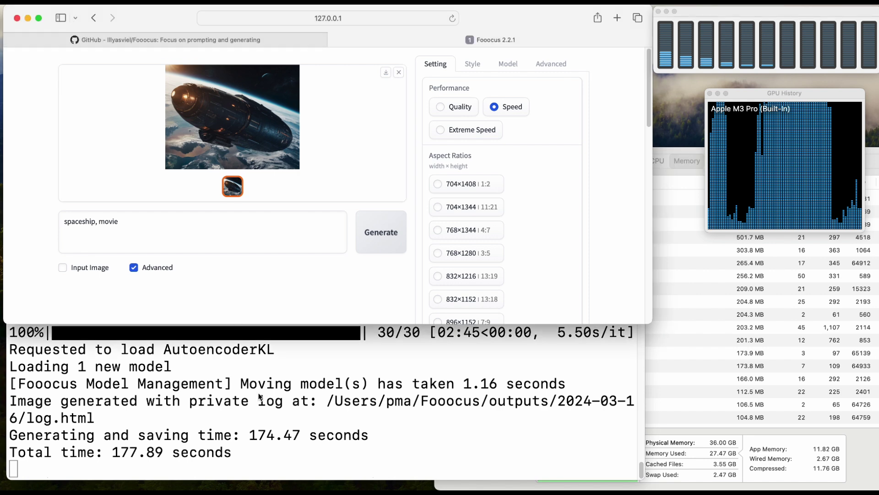
click(324, 414)
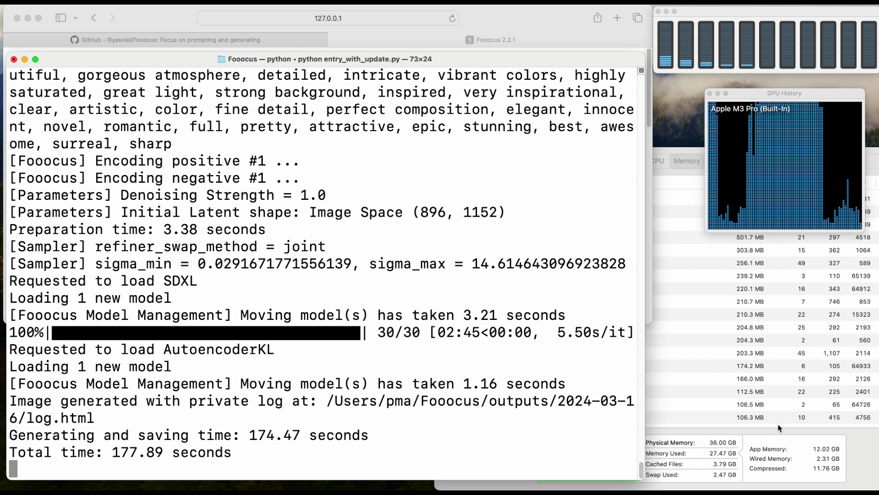
Check Activity Monitor's memory use (about 27.6 GB of 36 GB), then move Terminal forward and down.
click(726, 465)
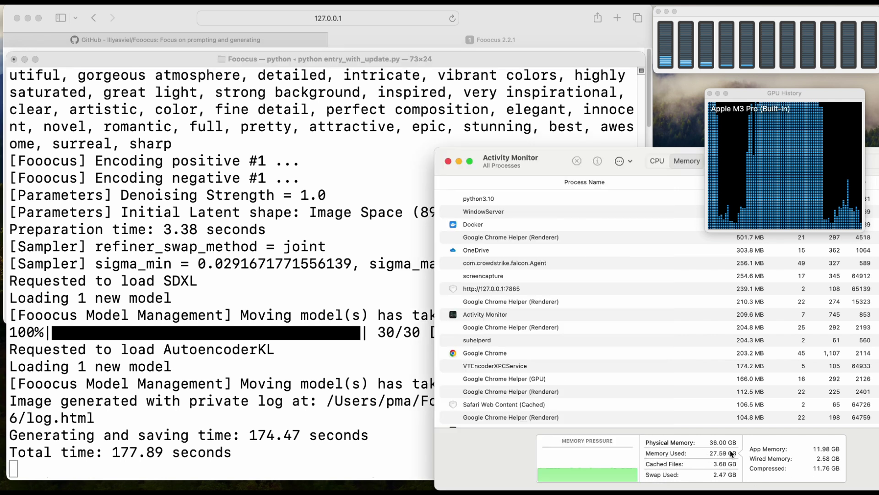
mouse_move(730, 452)
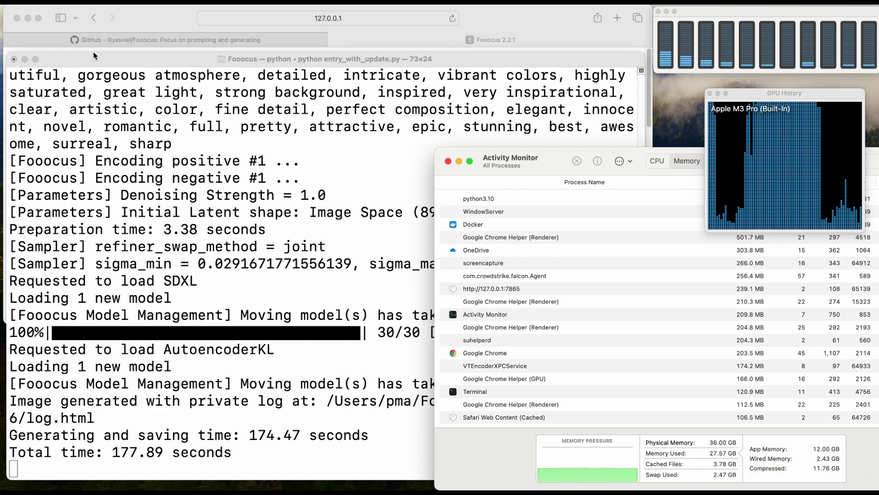
drag(93, 57, 103, 70)
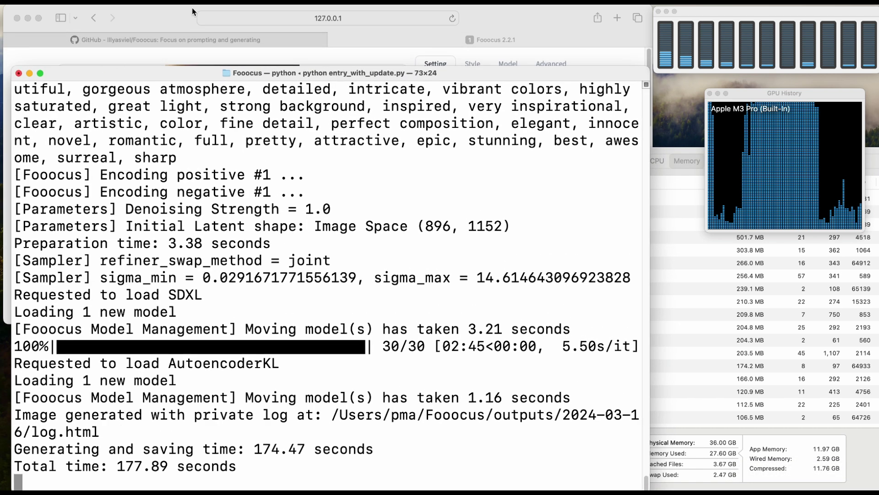
Bring the Fooocus page with the Speed-mode spaceship forward, then focus the GPU History graph.
click(155, 15)
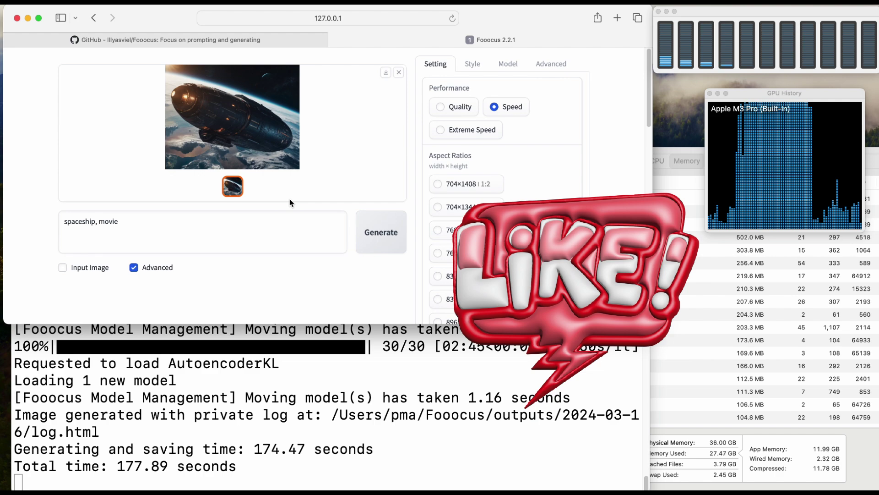
click(772, 97)
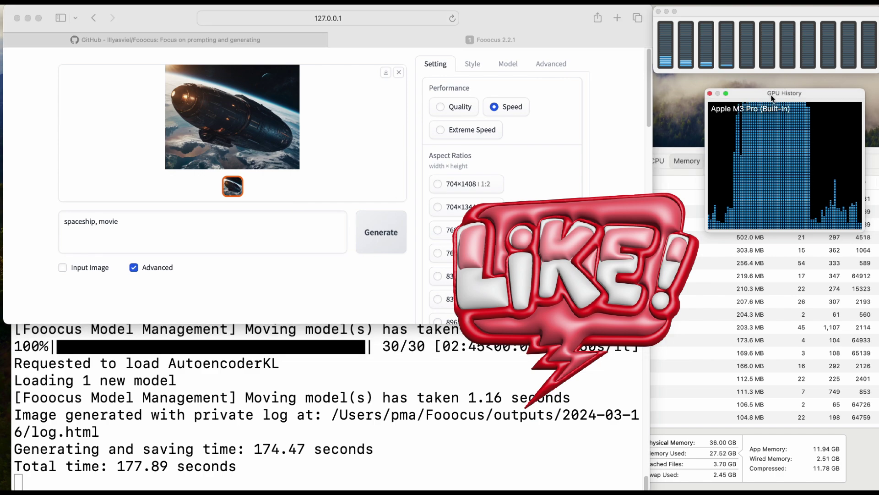